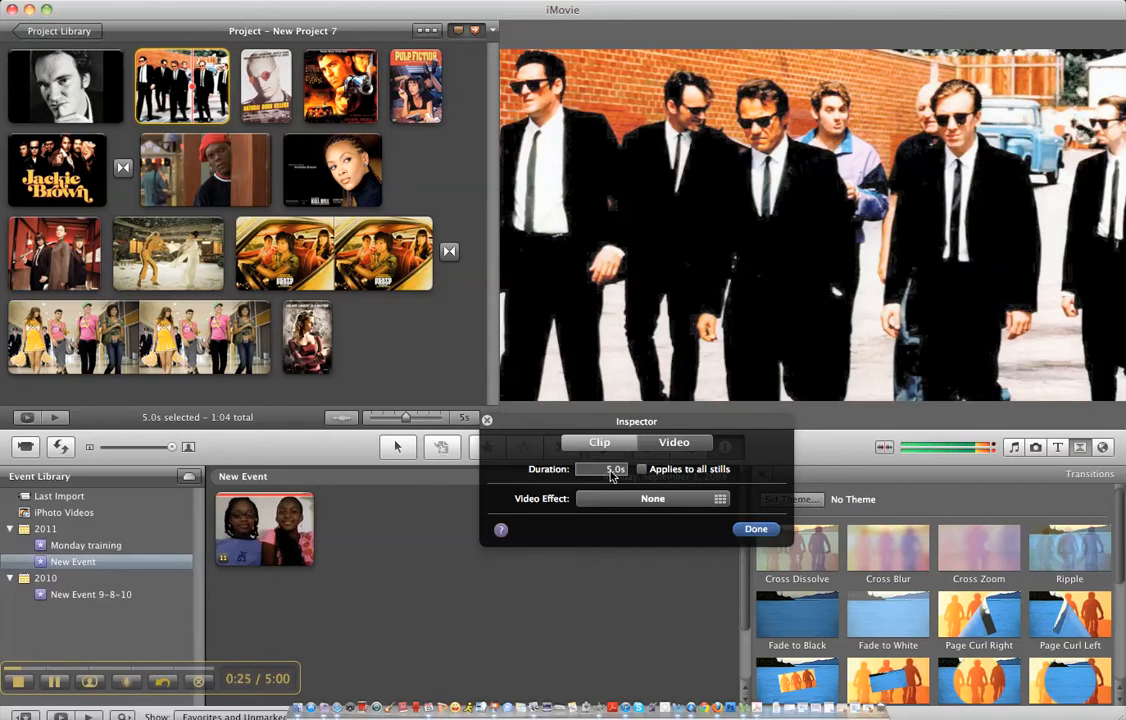
Set the duration of the second still, the group of men in black suits, to 5.0 s
double_click(609, 470)
text(2)
text(5)
text(.2)
key(Return)
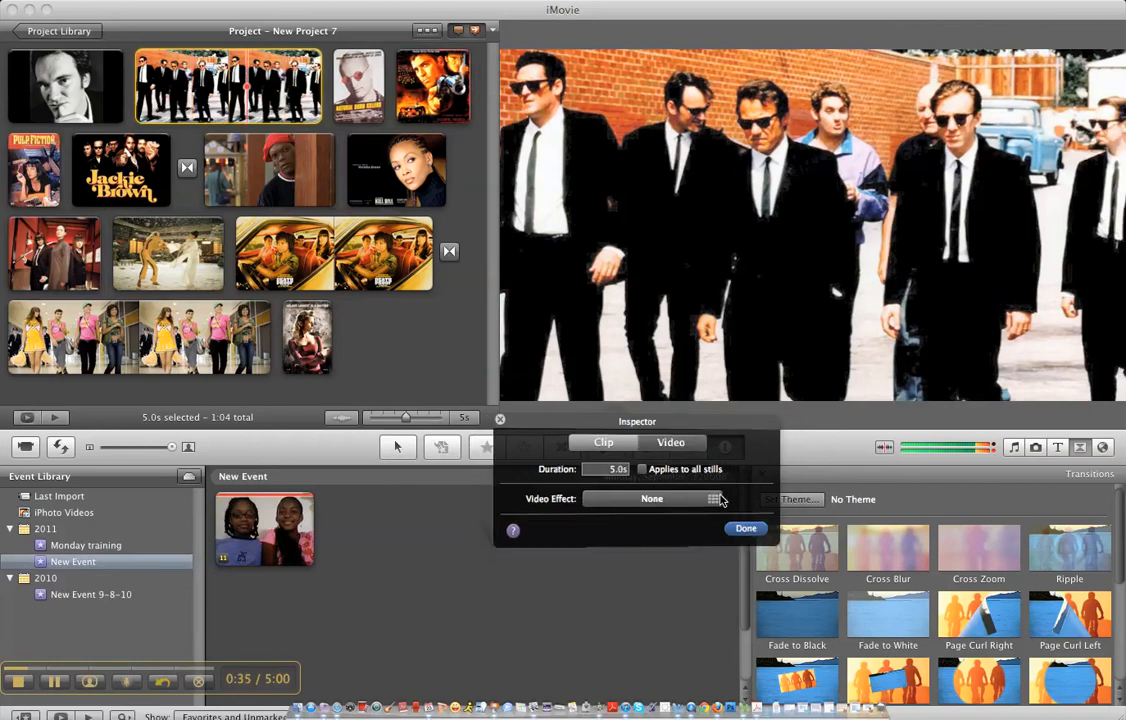
Apply the Black & White video effect to the still of the men in black suits
click(720, 499)
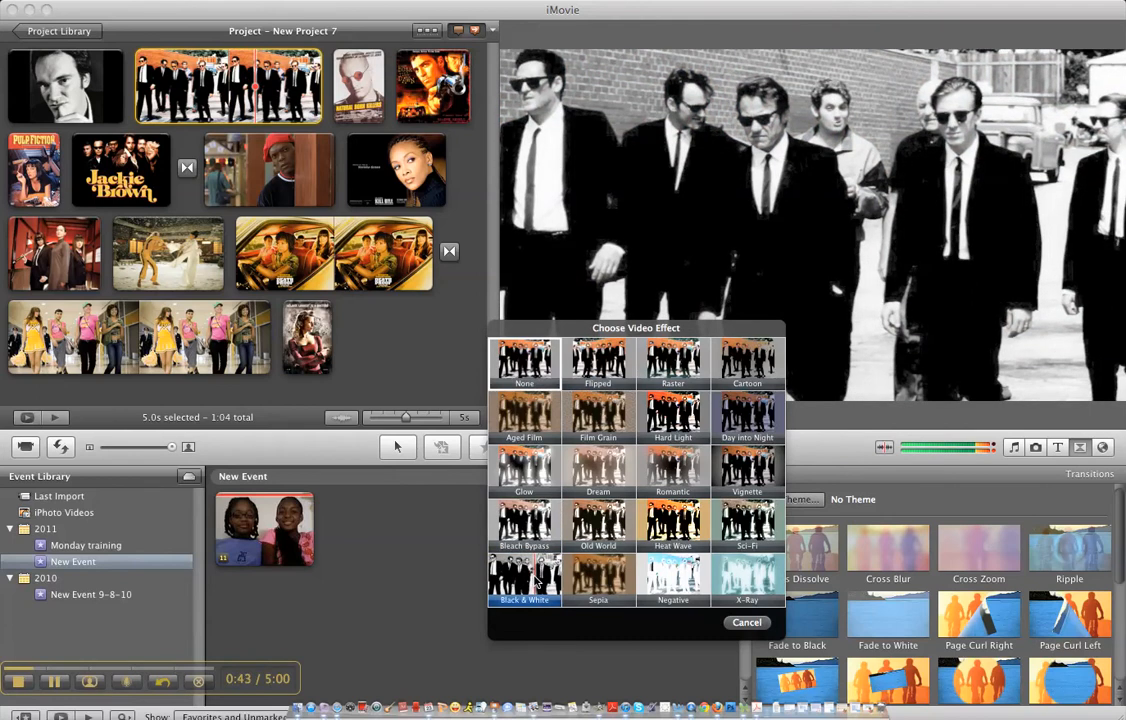
click(536, 581)
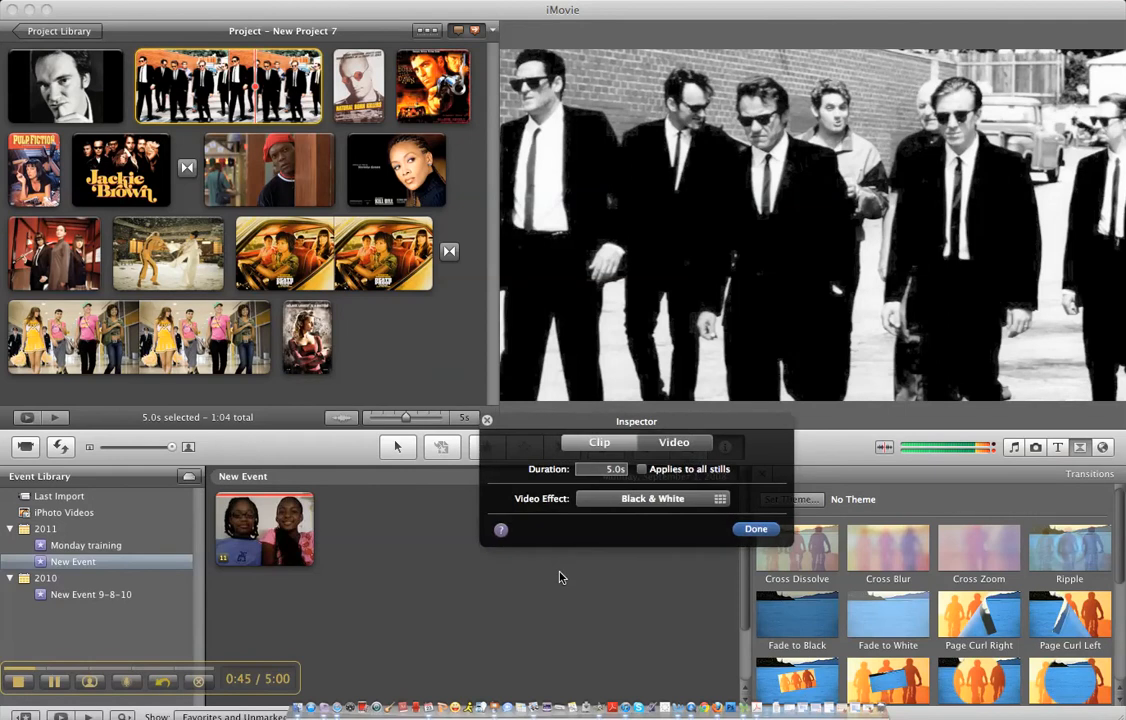
click(756, 530)
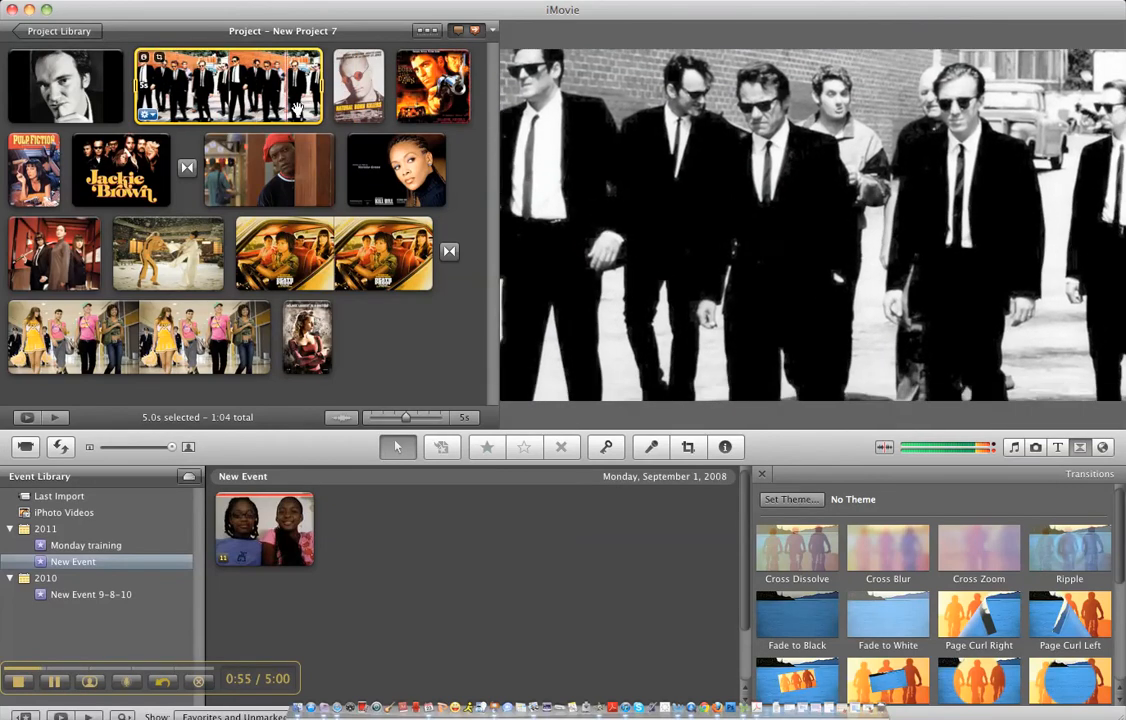
For the Natural Born Killers poster, apply the 5.0 s duration to all stills and choose the Black & White video effect
click(352, 111)
click(360, 115)
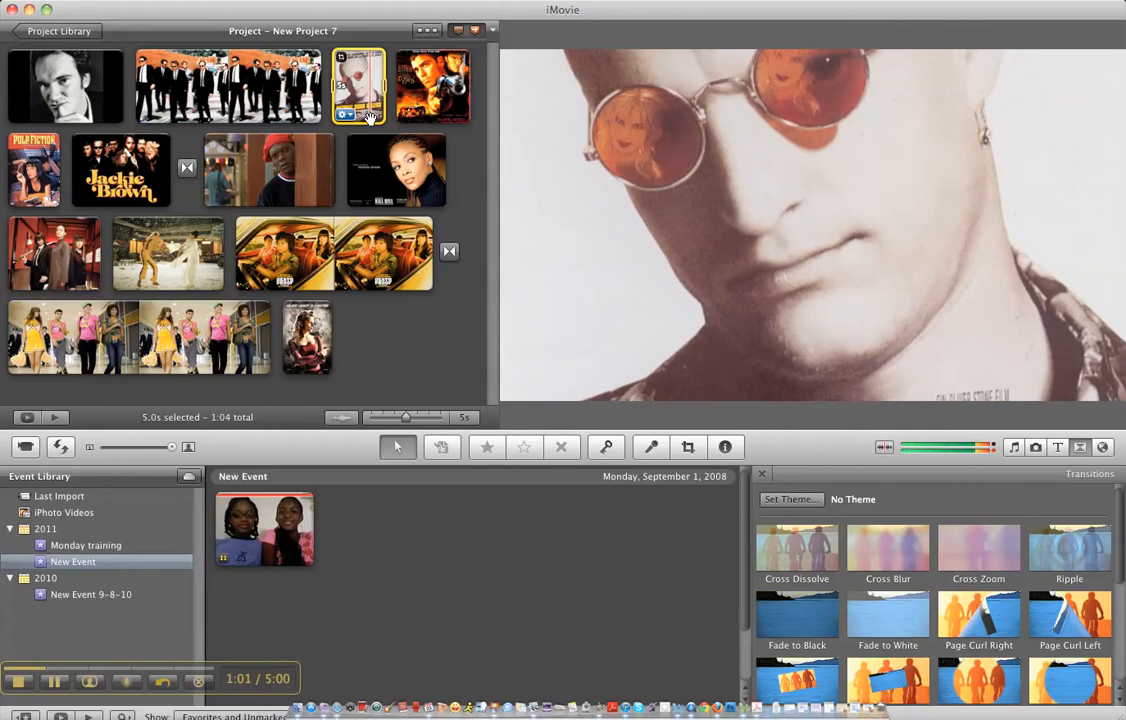
click(725, 447)
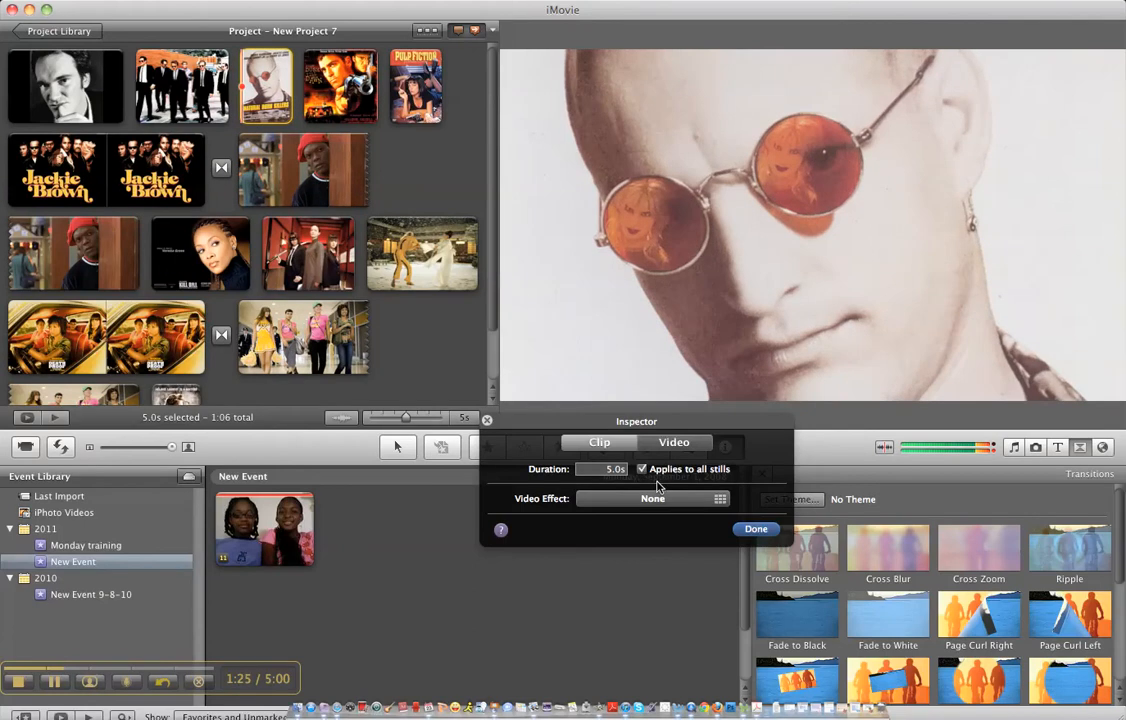
click(719, 500)
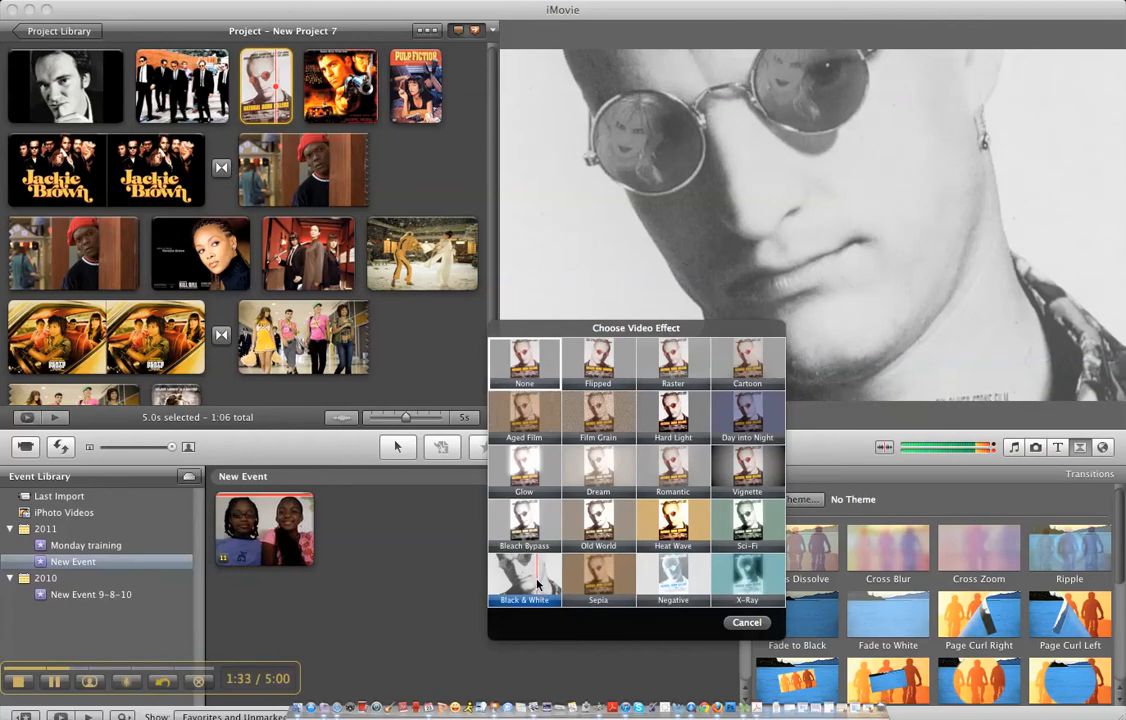
click(537, 585)
click(746, 526)
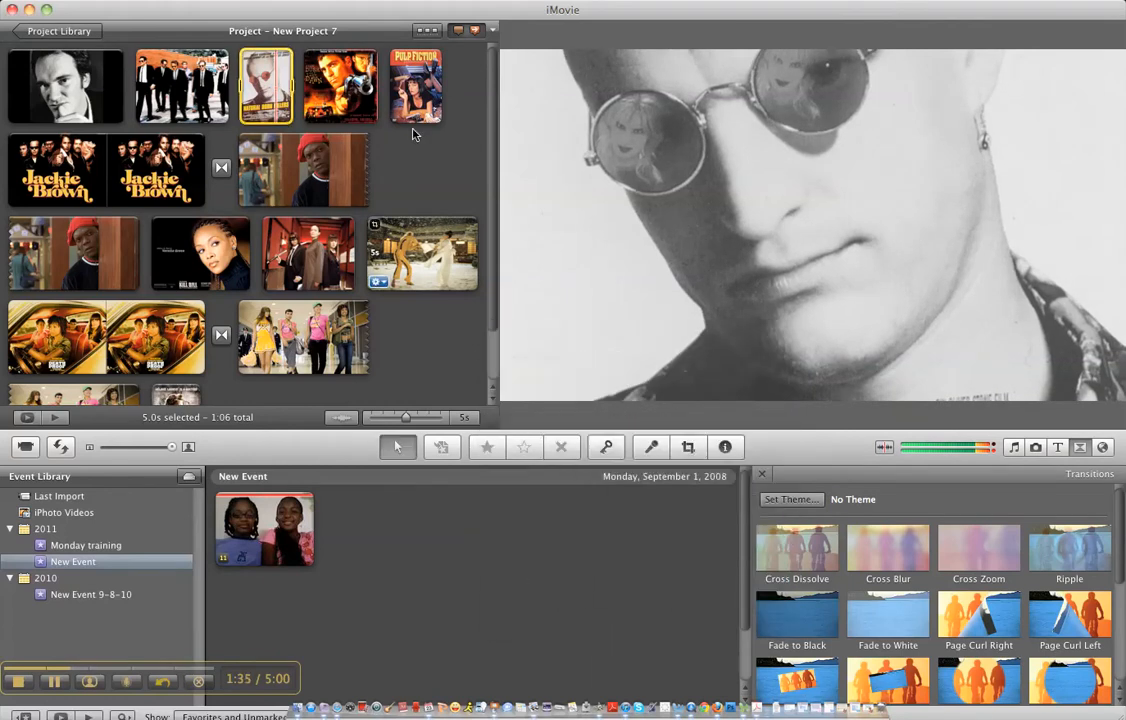
Apply the Black & White video effect to the From Dusk Till Dawn still
click(340, 88)
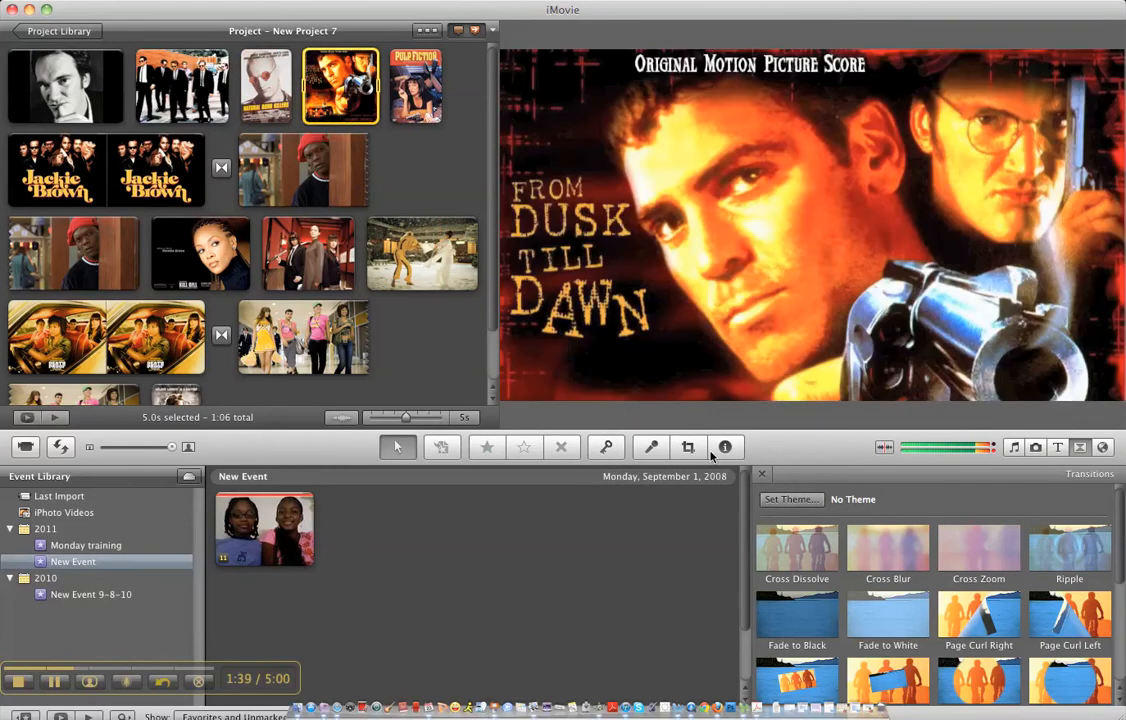
click(725, 447)
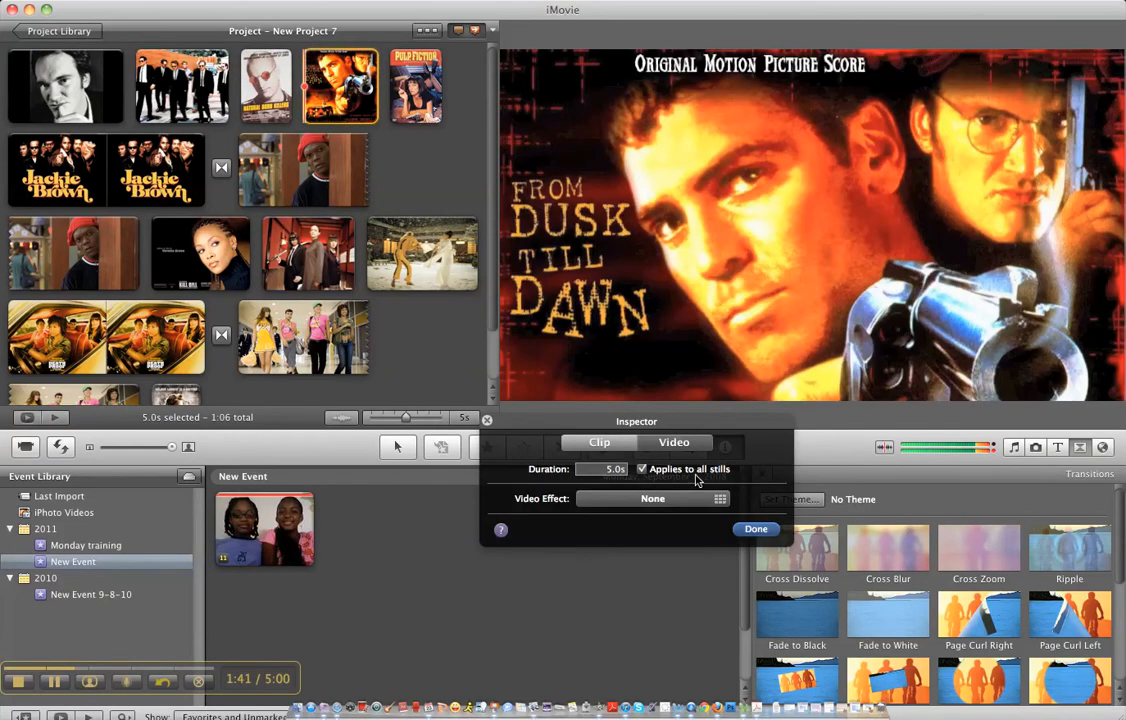
click(698, 505)
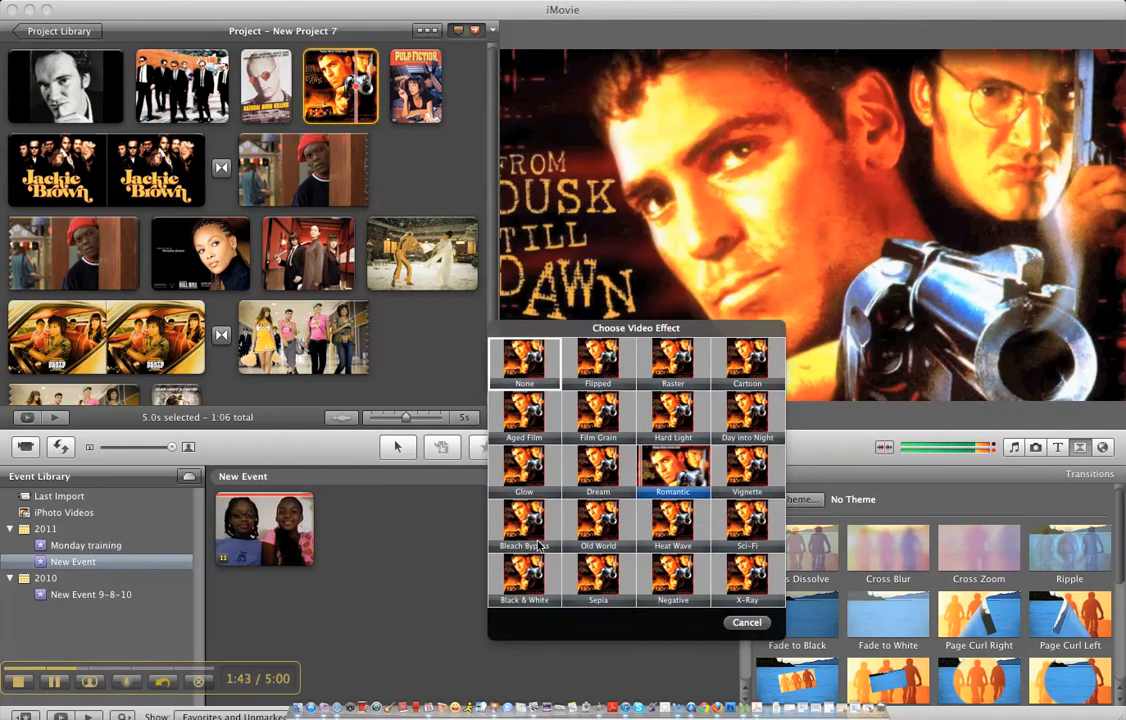
click(537, 590)
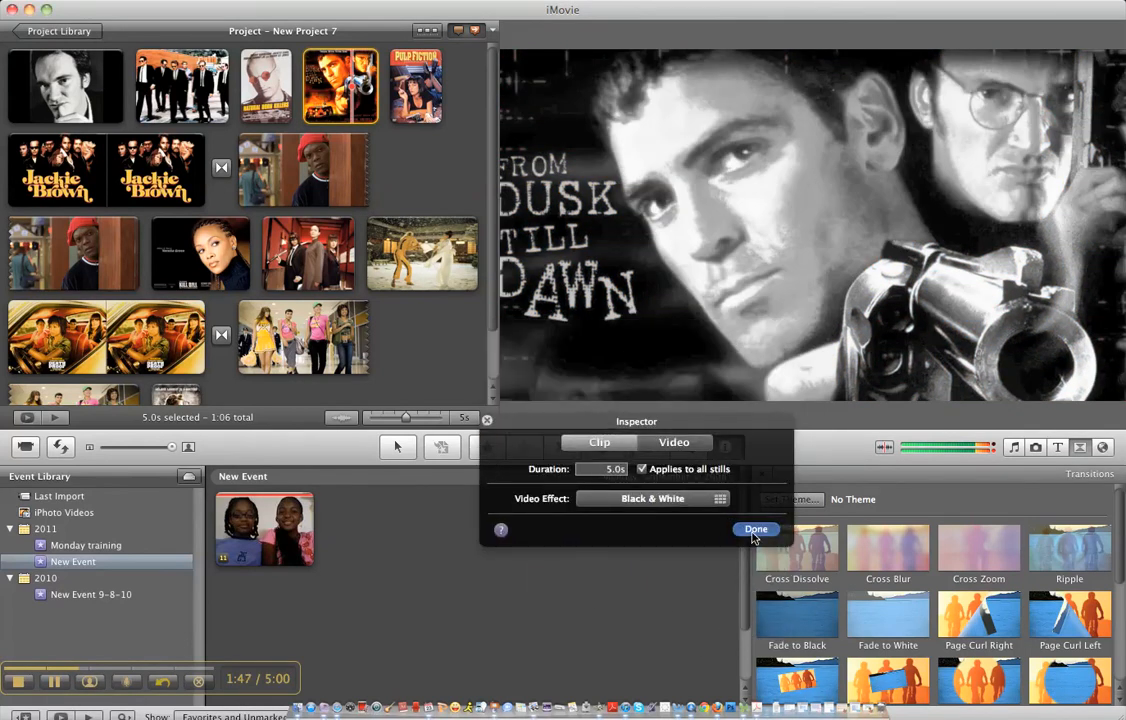
click(753, 535)
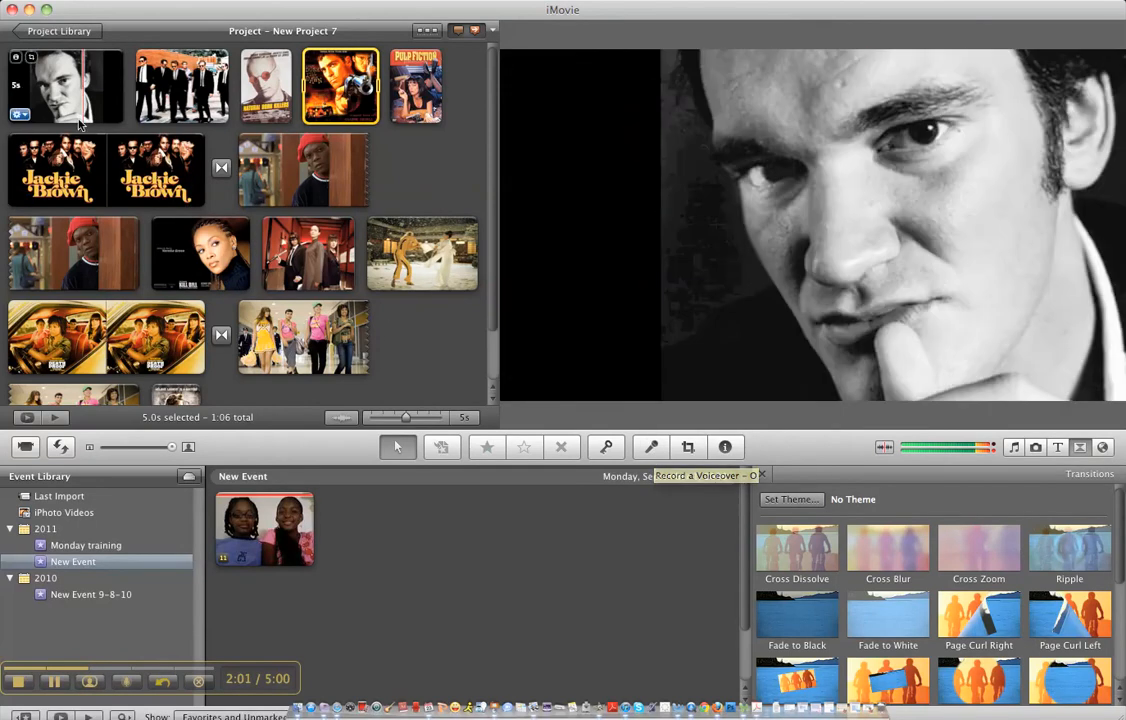
Record a voiceover of about 4.9 s over the first still of the project using the built-in microphone
click(85, 120)
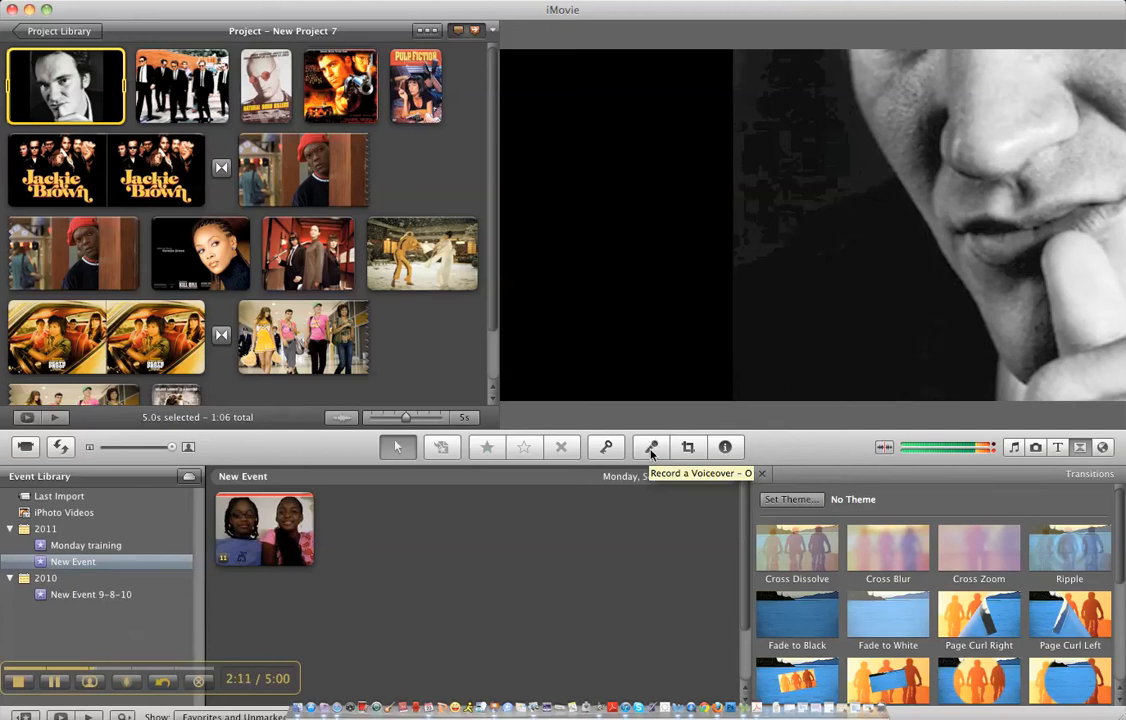
click(651, 453)
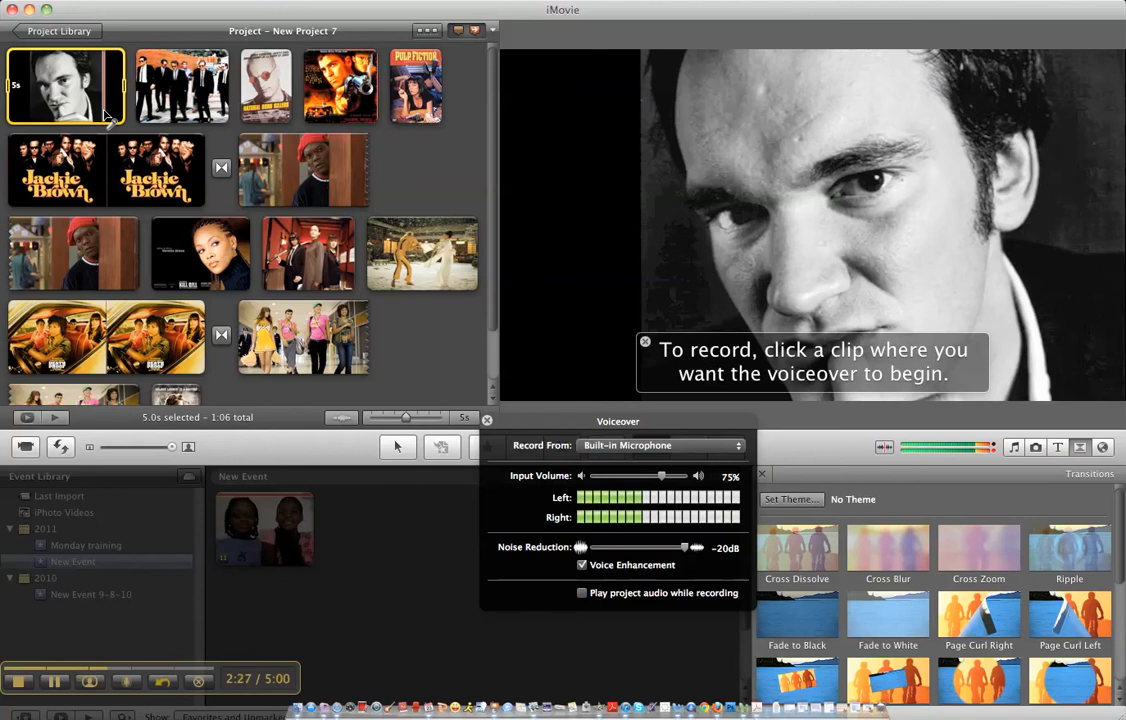
click(106, 116)
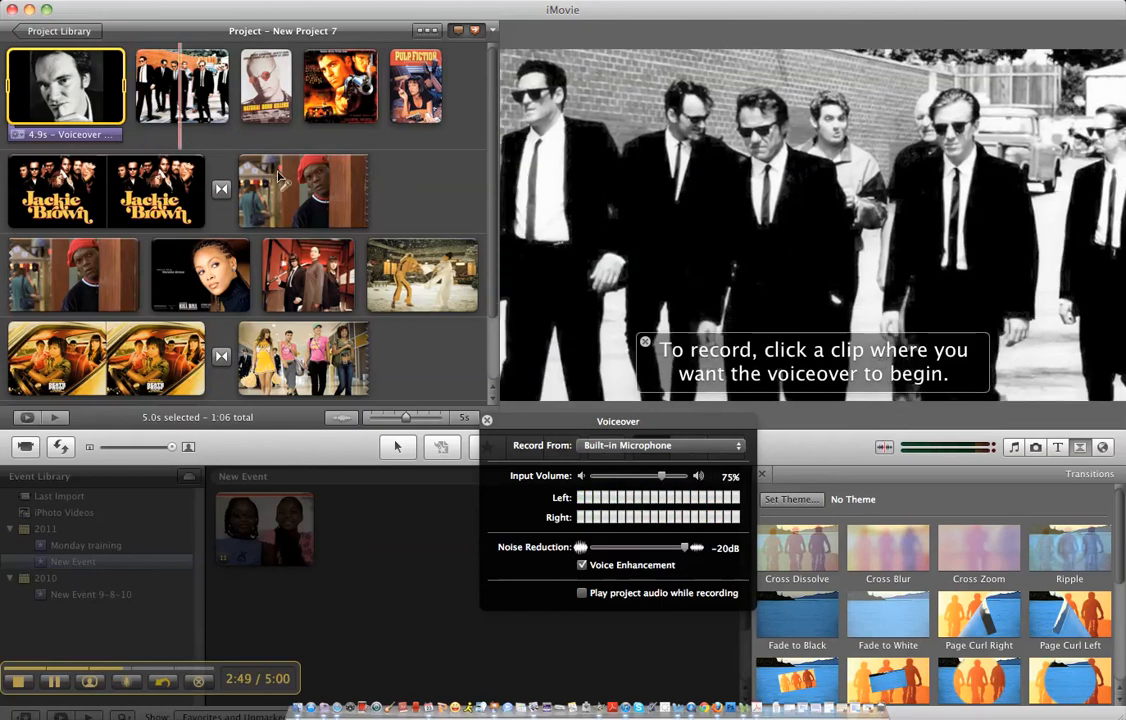
click(487, 421)
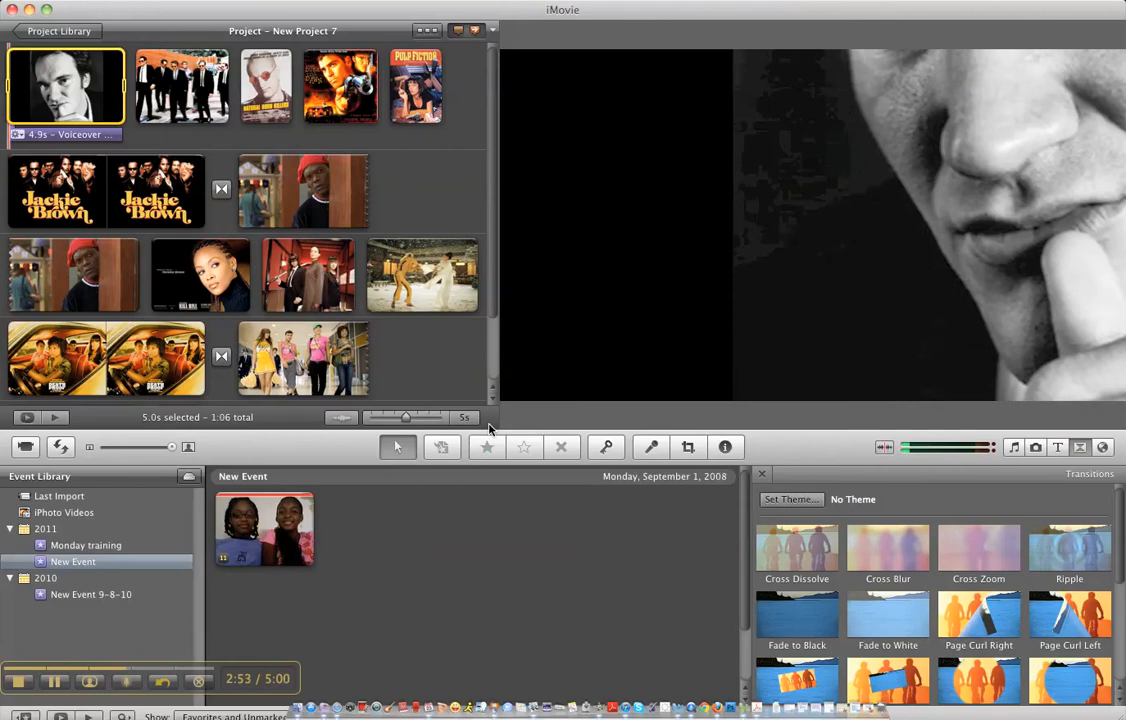
Add an Echo title over about the first 1.6 s of the opening portrait still
click(1058, 449)
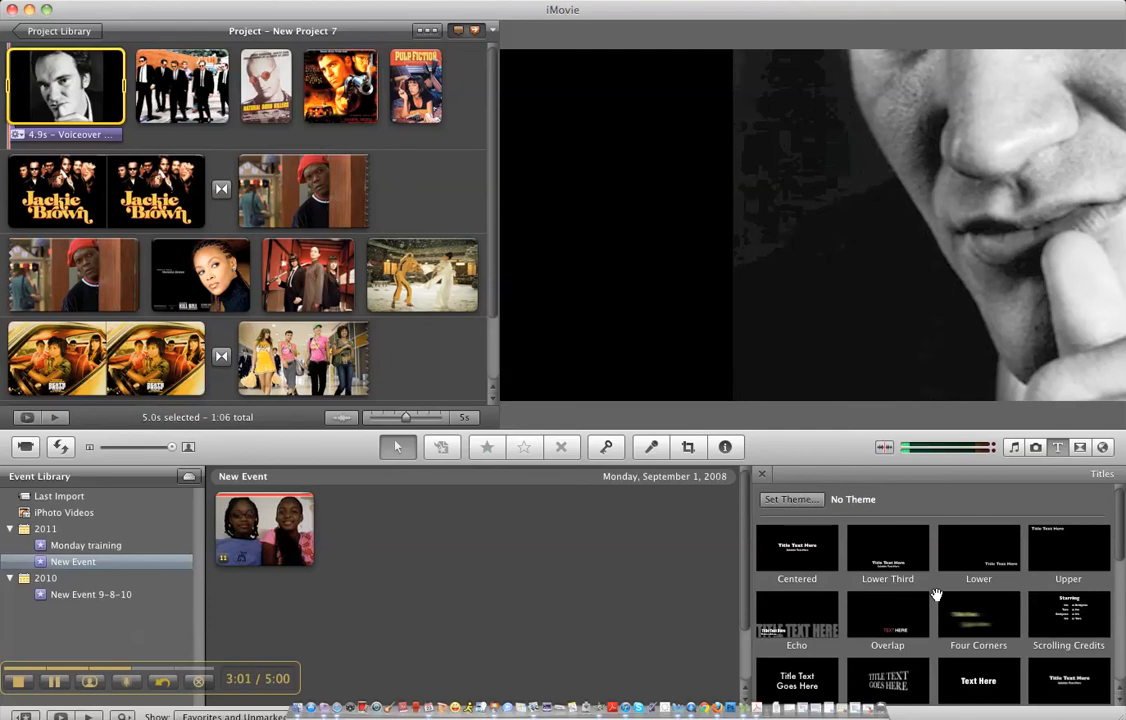
scroll(936, 596, down, 2)
scroll(937, 598, down, 4)
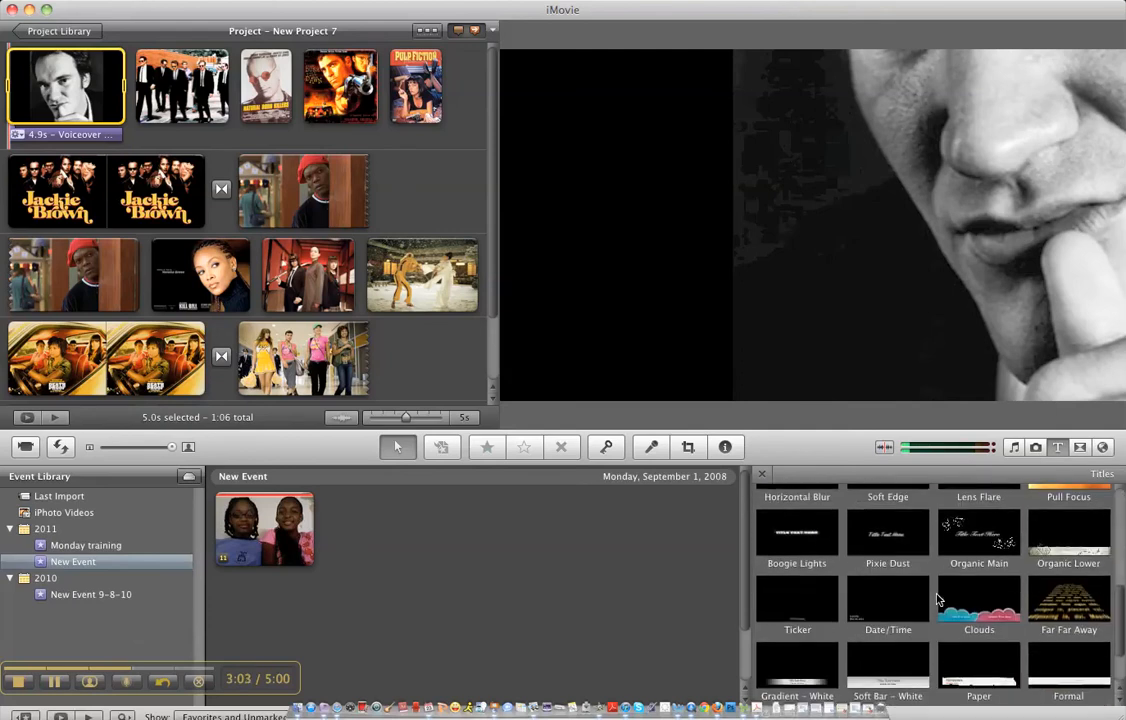
scroll(937, 599, up, 3)
scroll(937, 599, down, 3)
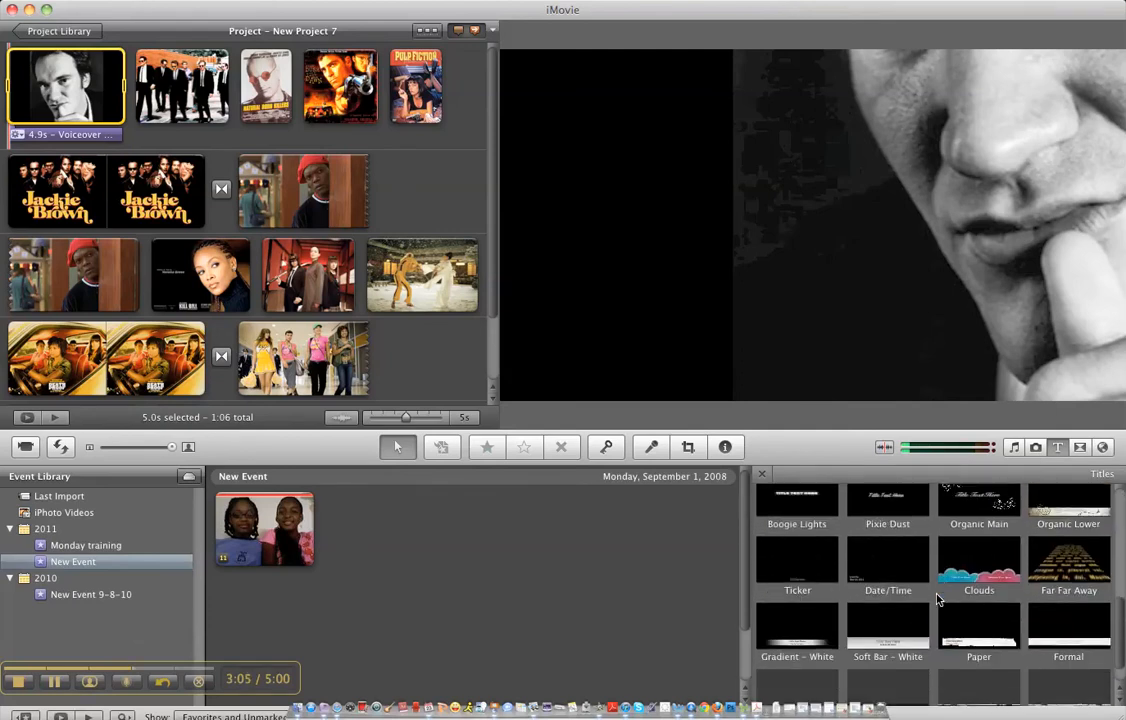
scroll(937, 599, down, 1)
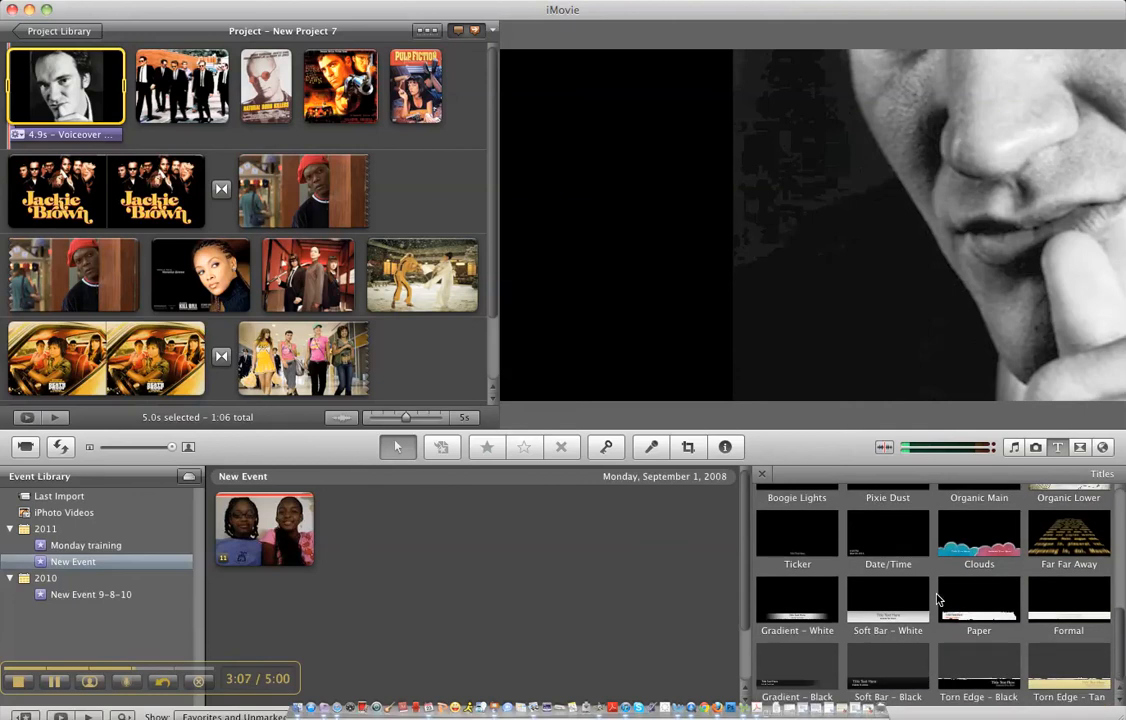
scroll(943, 598, up, 6)
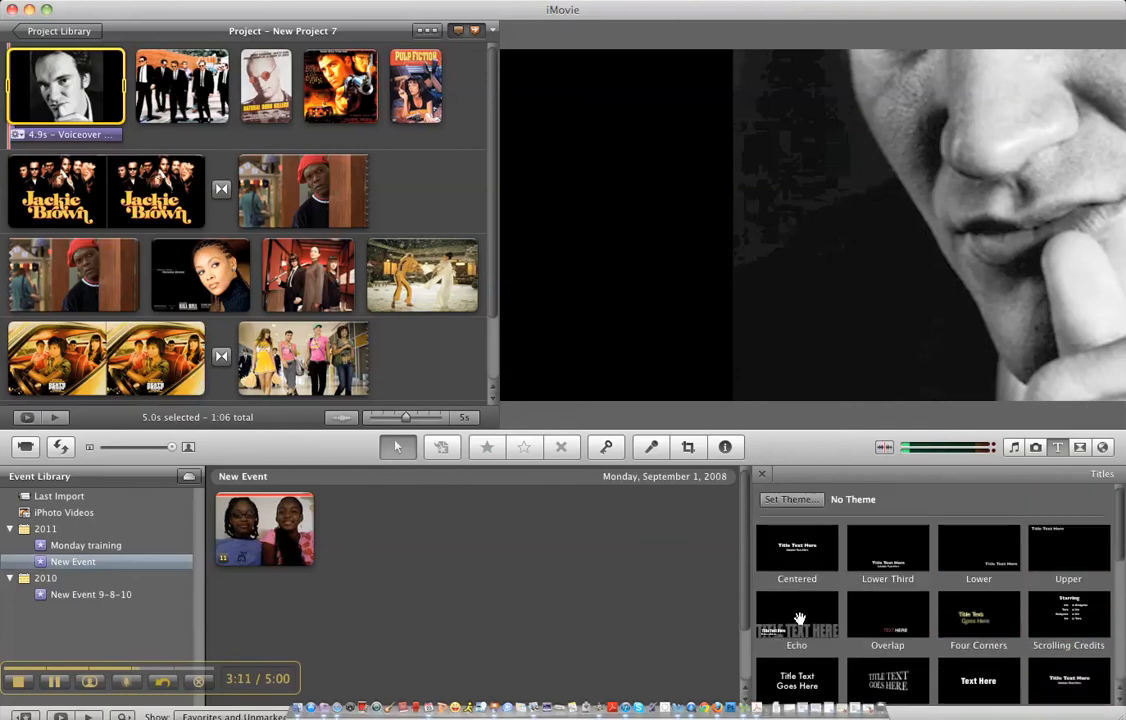
click(796, 612)
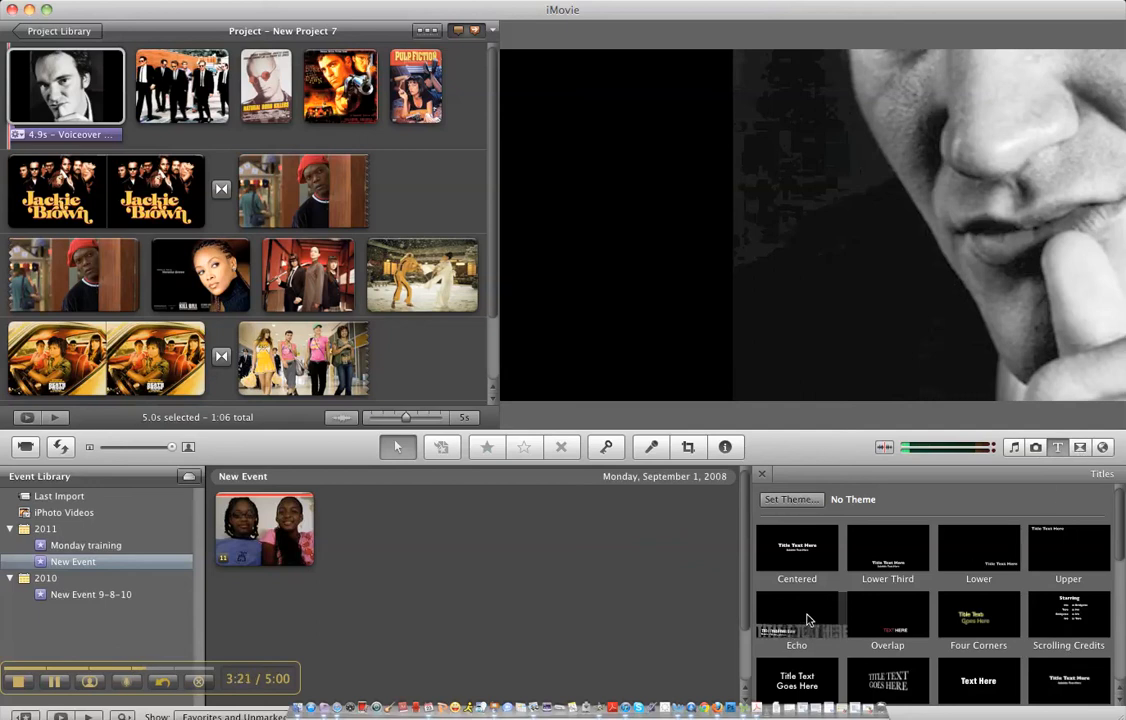
drag(808, 620, 7, 133)
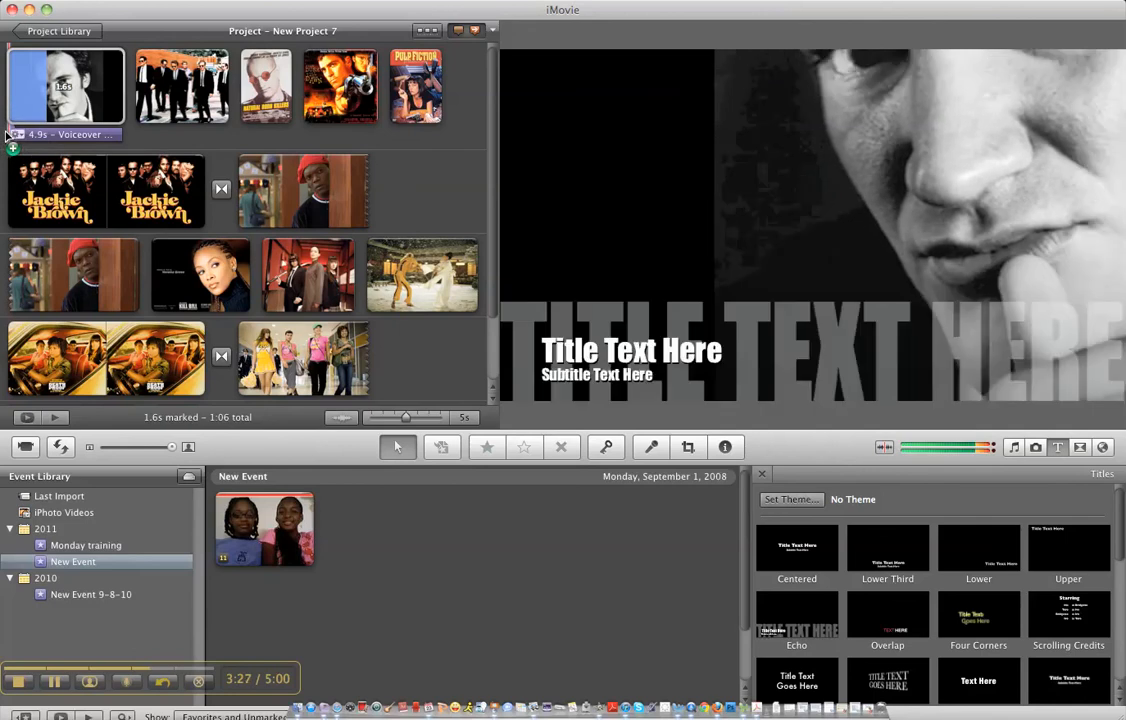
Replace the Echo title's placeholder main text with "Quentin Tarantino"
click(599, 335)
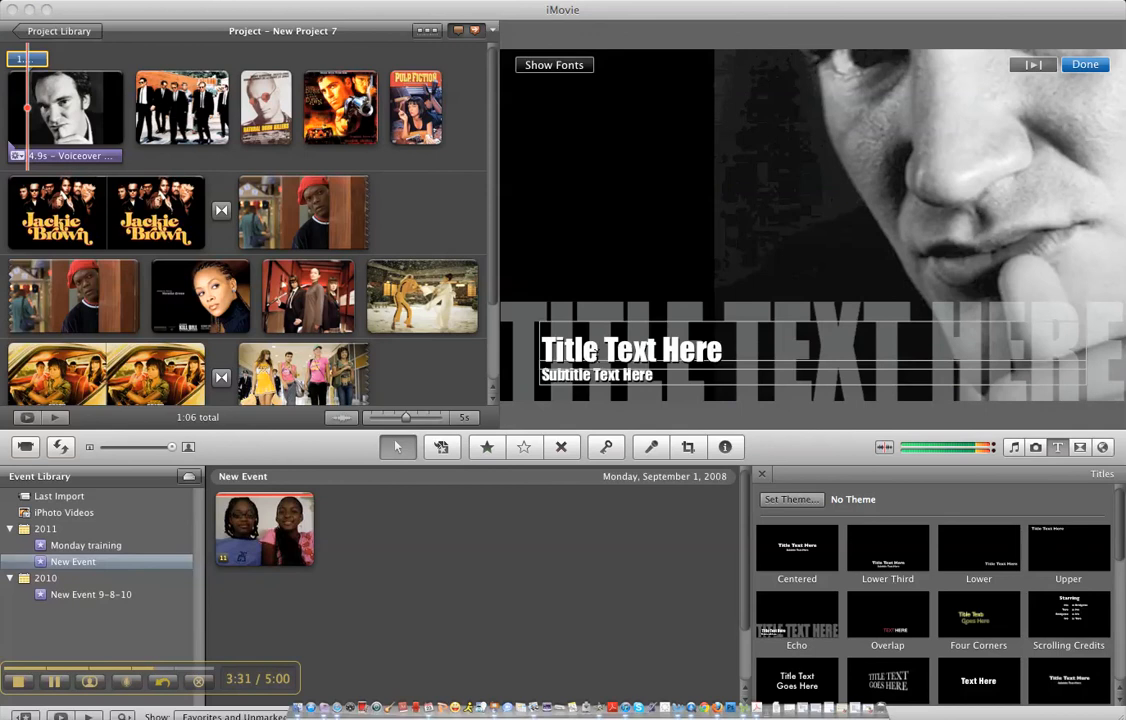
drag(651, 369, 729, 365)
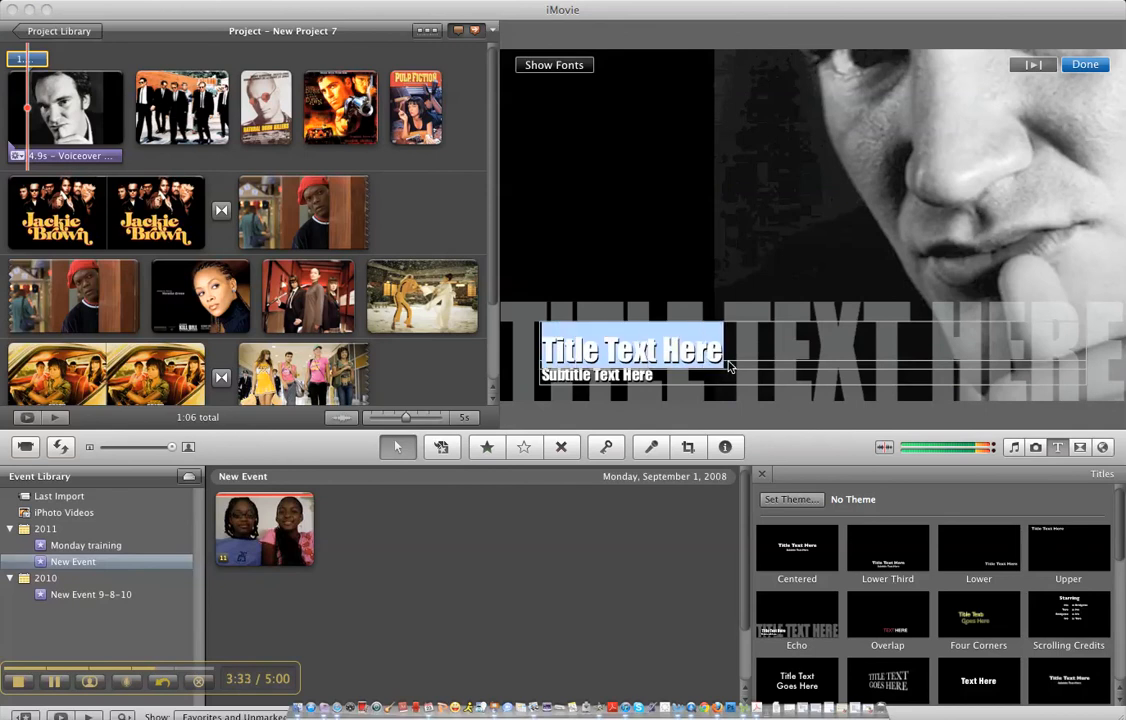
text(Qu)
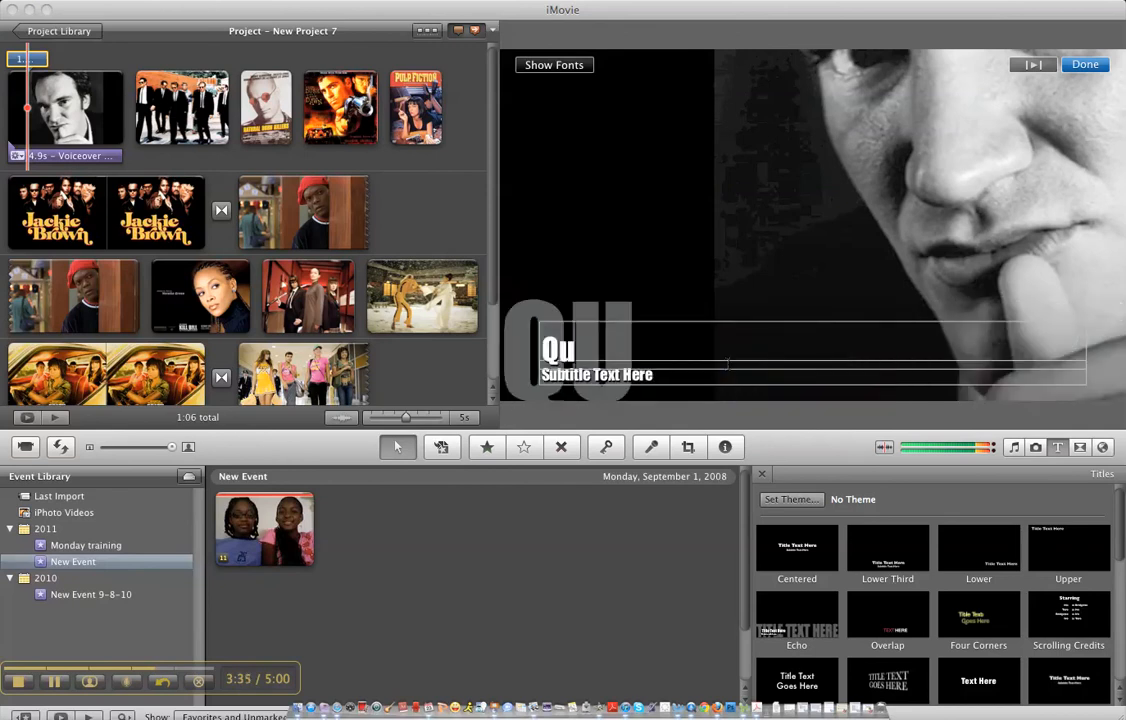
text(entin)
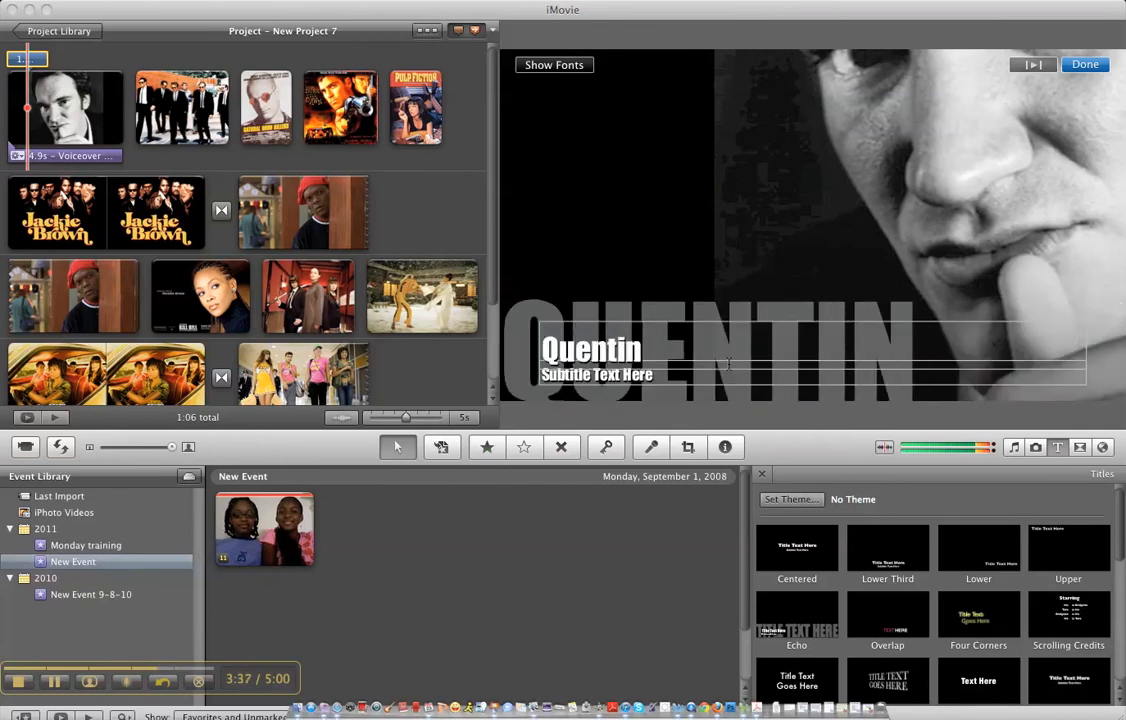
text( Tar)
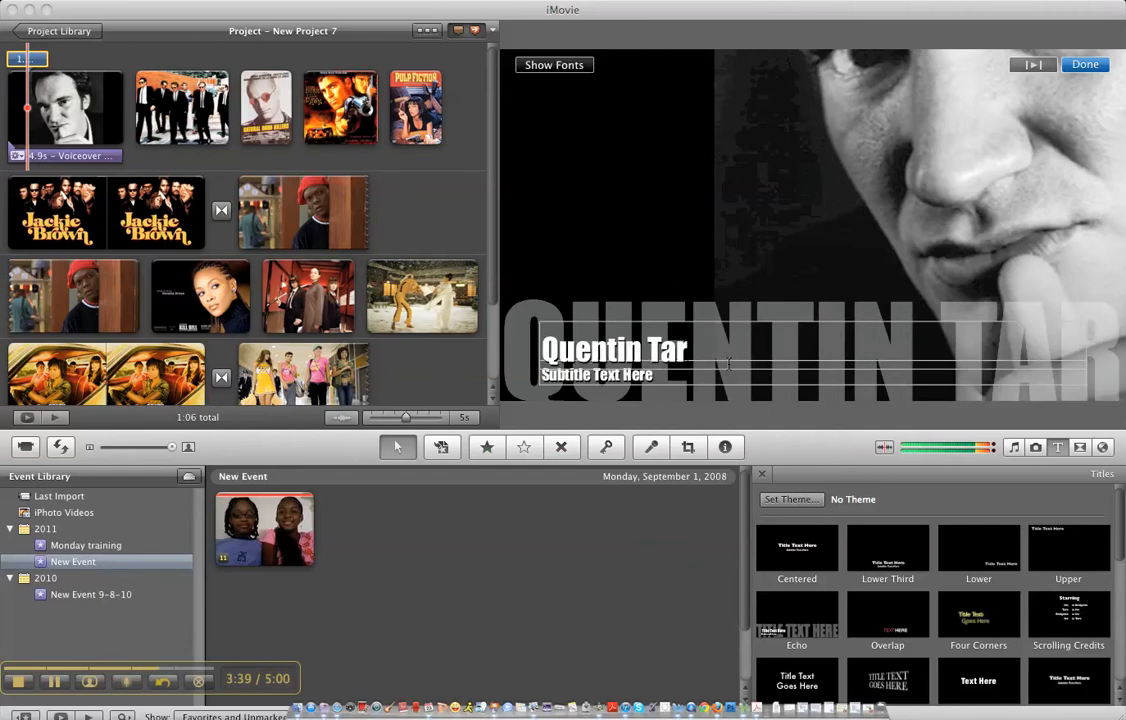
text(antino)
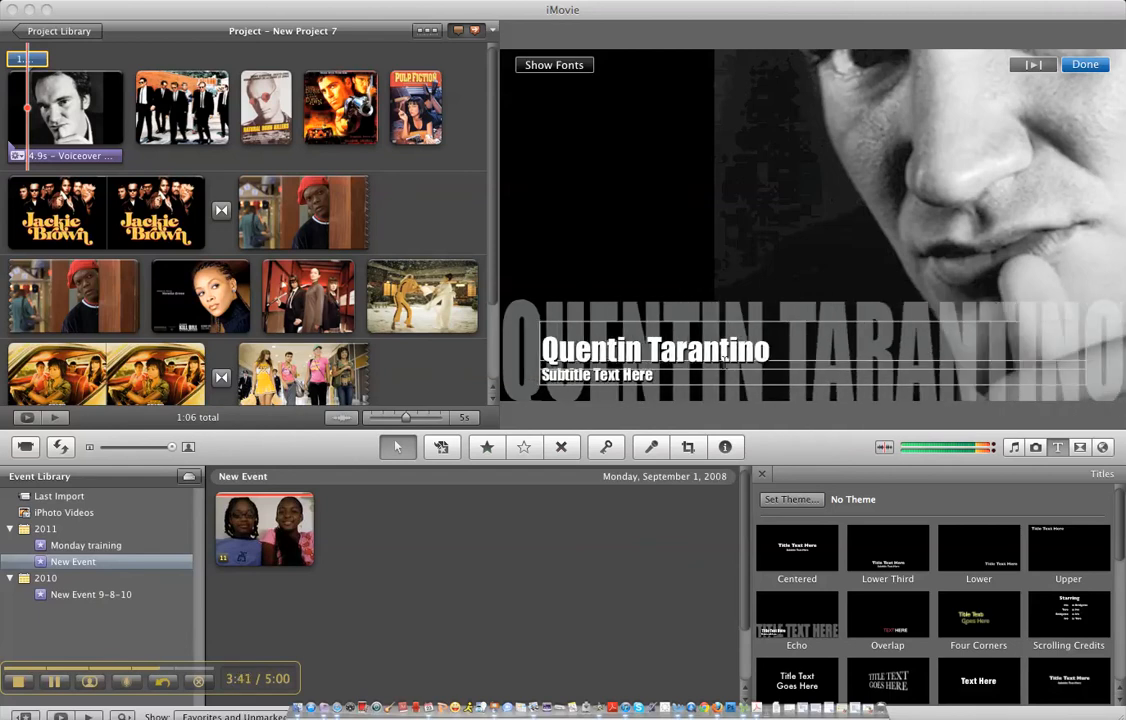
Replace the title's placeholder subtitle with "The Accidental Feminist" and finish editing the title
click(611, 376)
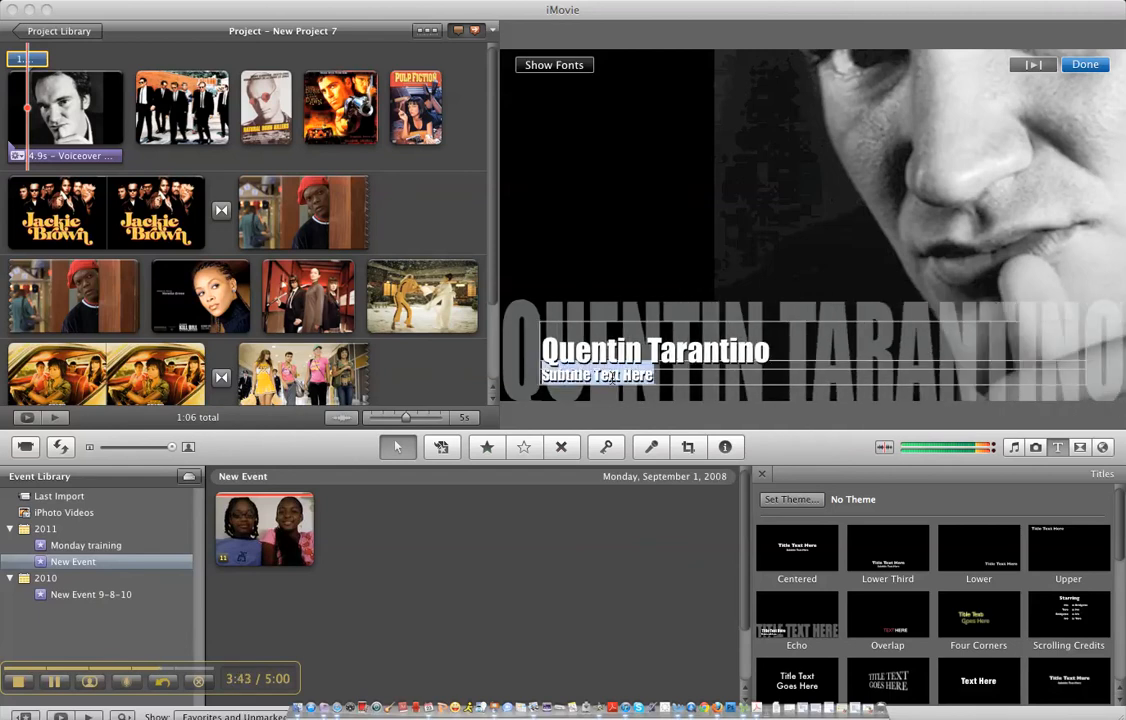
text(The)
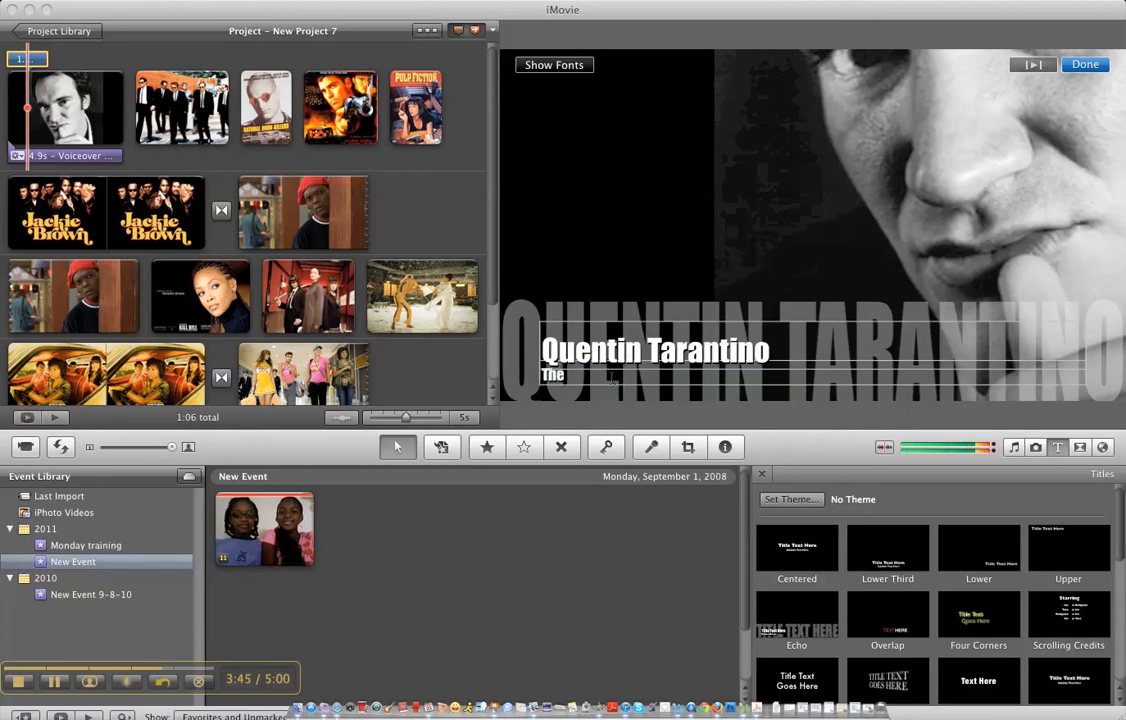
text( Accidental F)
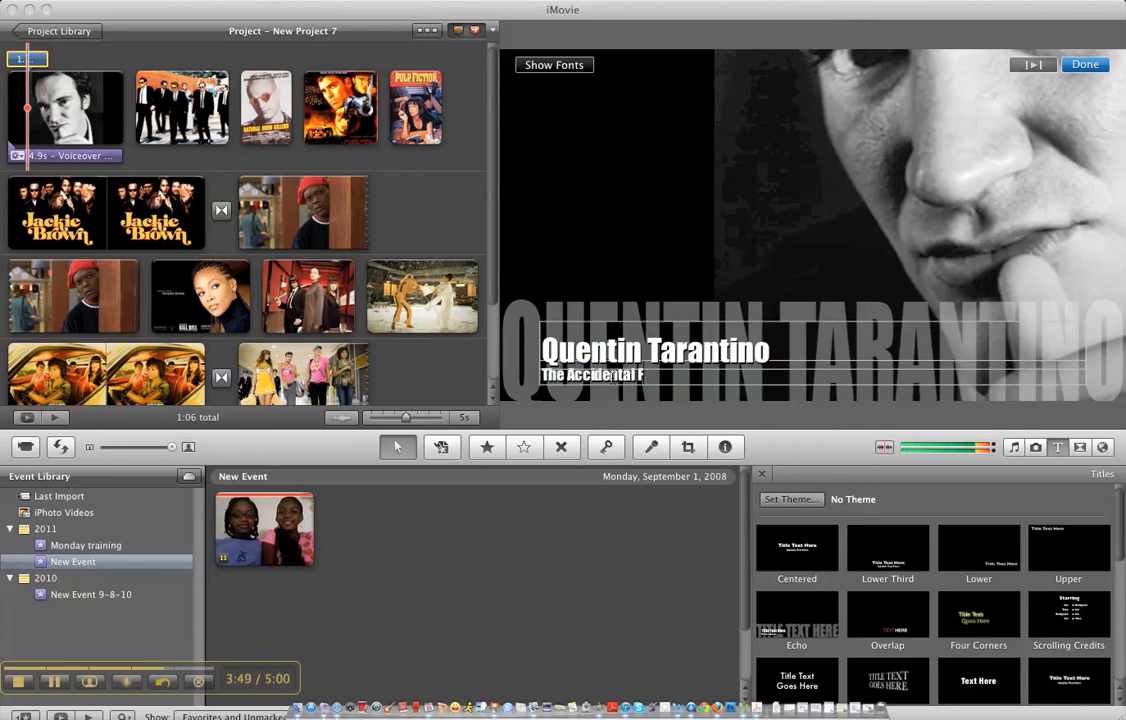
text(eminist)
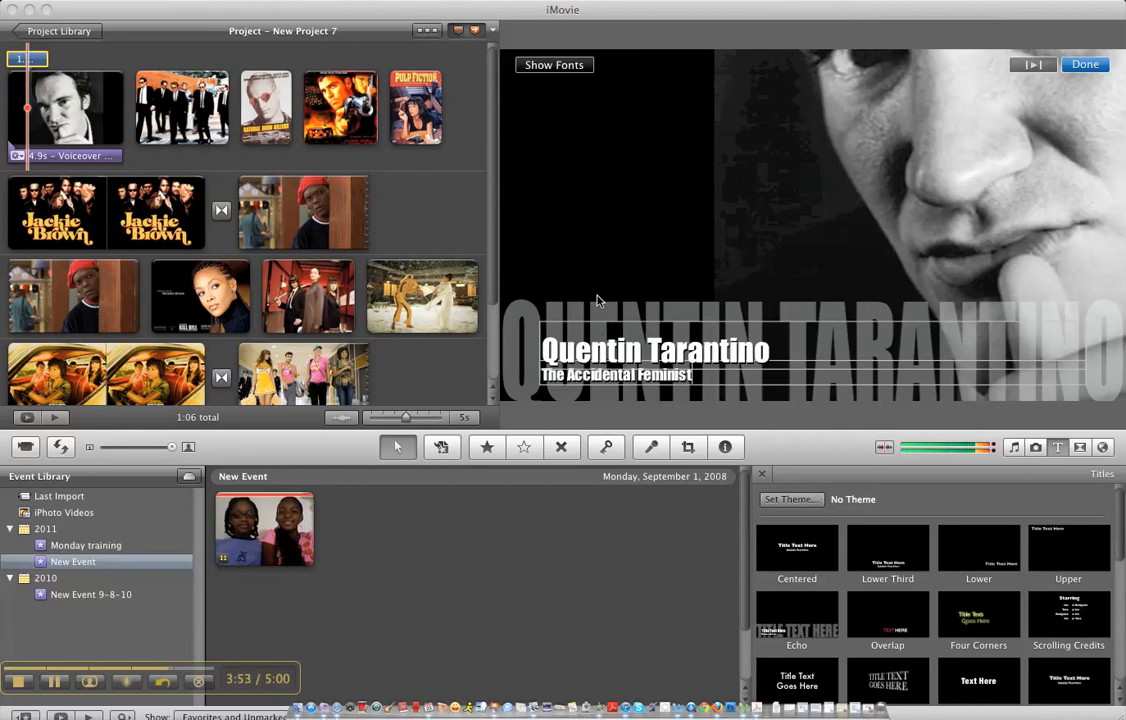
key(super+a)
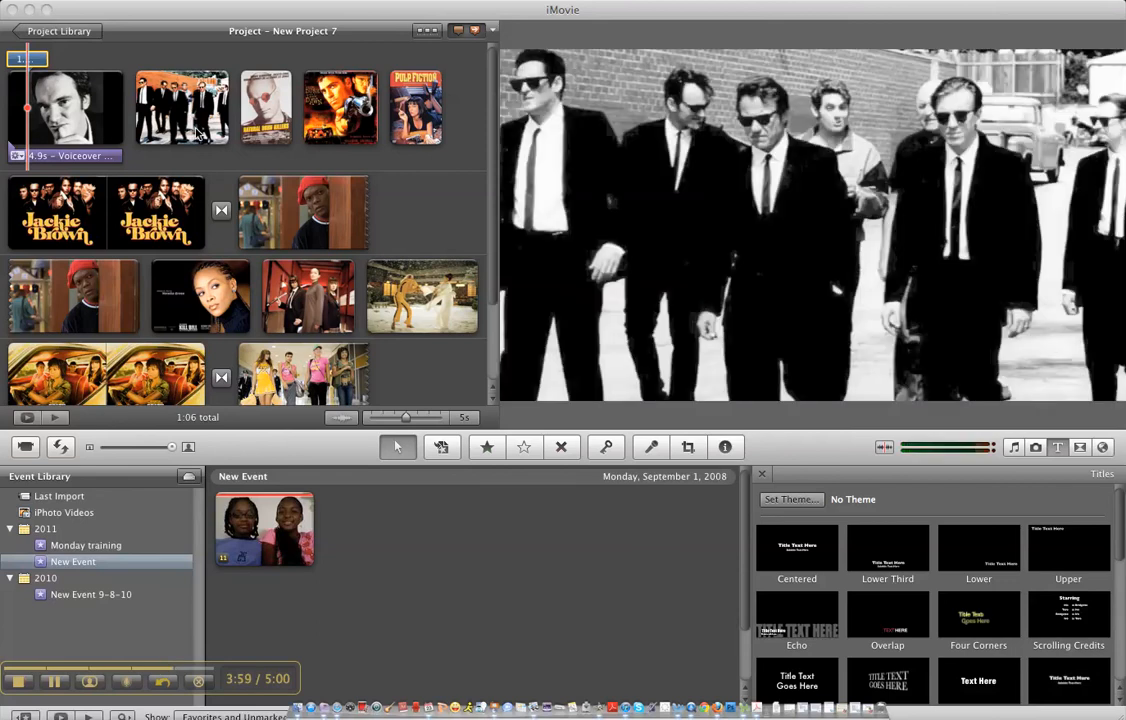
Add a Torn Edge - Black title over the full 5 s of the second still, the men in black suits
click(198, 135)
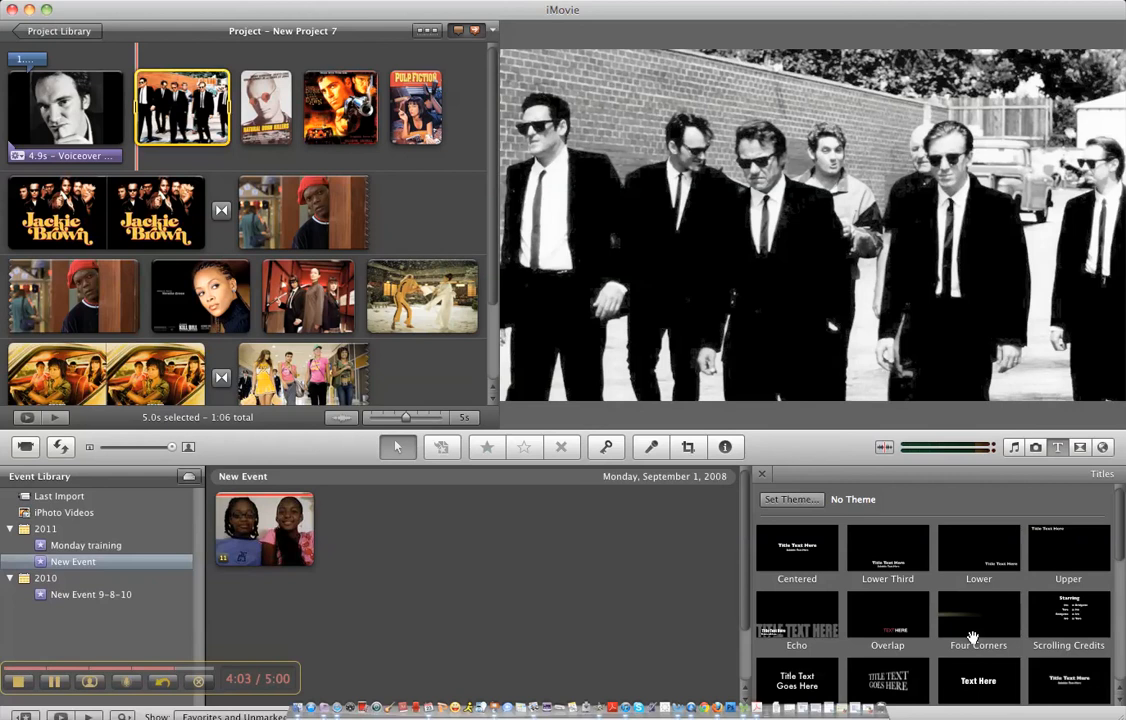
scroll(975, 640, down, 5)
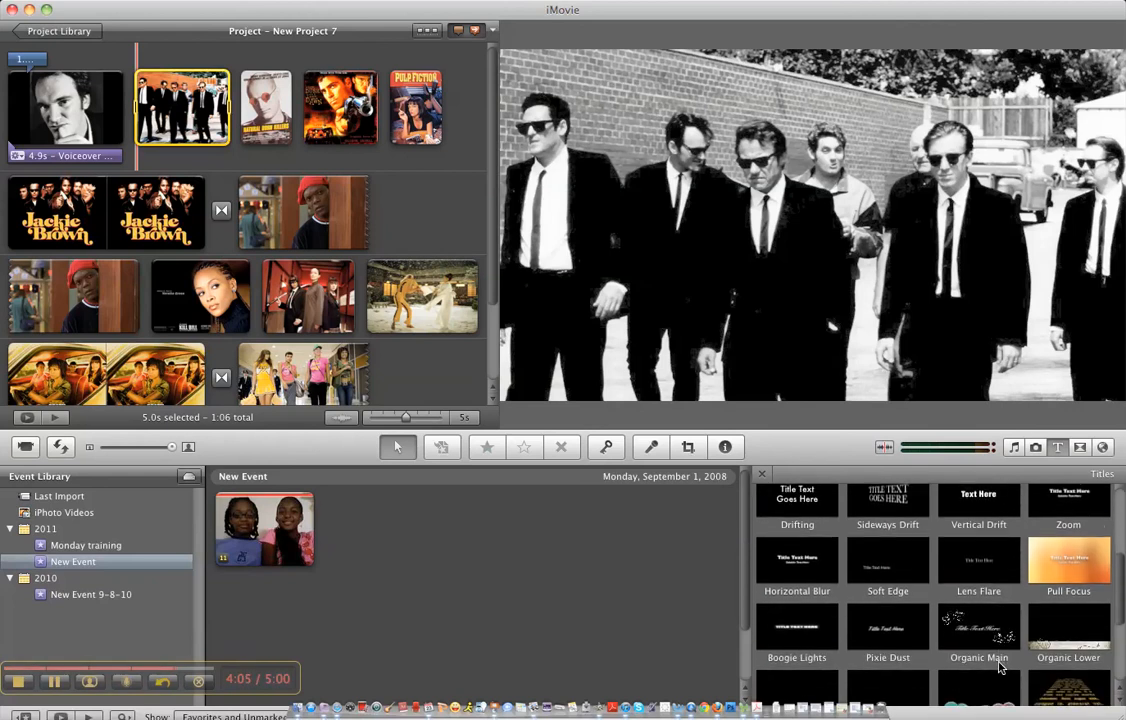
scroll(998, 666, down, 5)
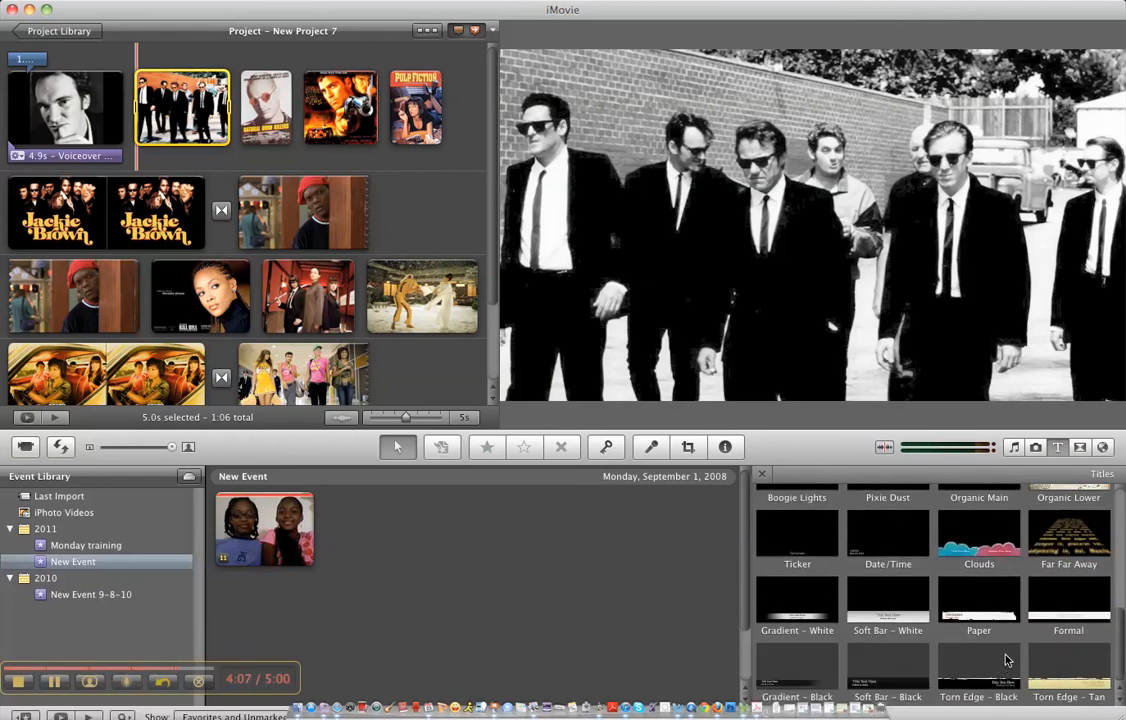
drag(997, 684, 181, 123)
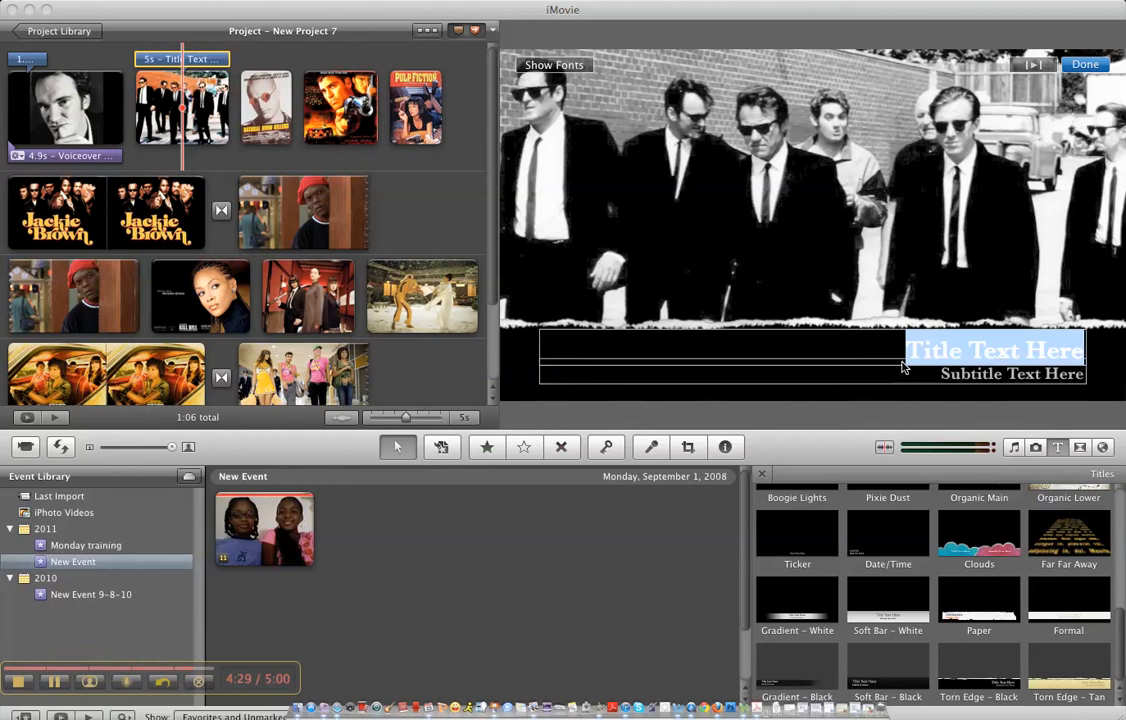
Replace the Torn Edge title's placeholder main text with "Reservoir Dogs"
text(Reservoi)
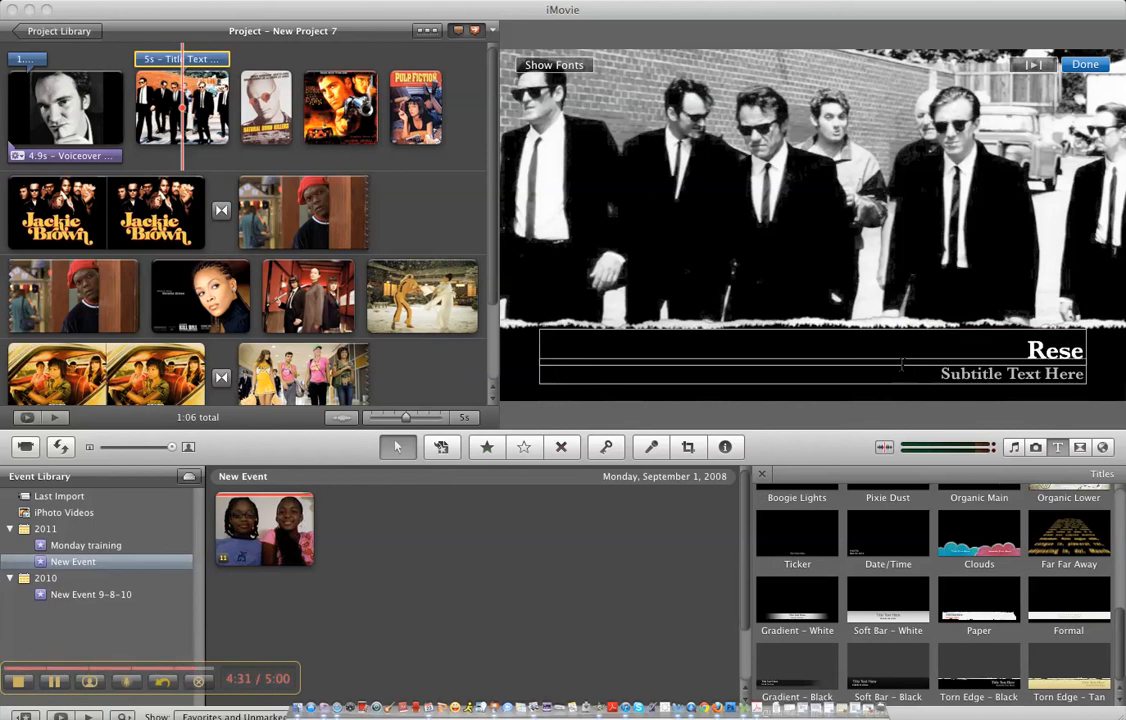
text(r)
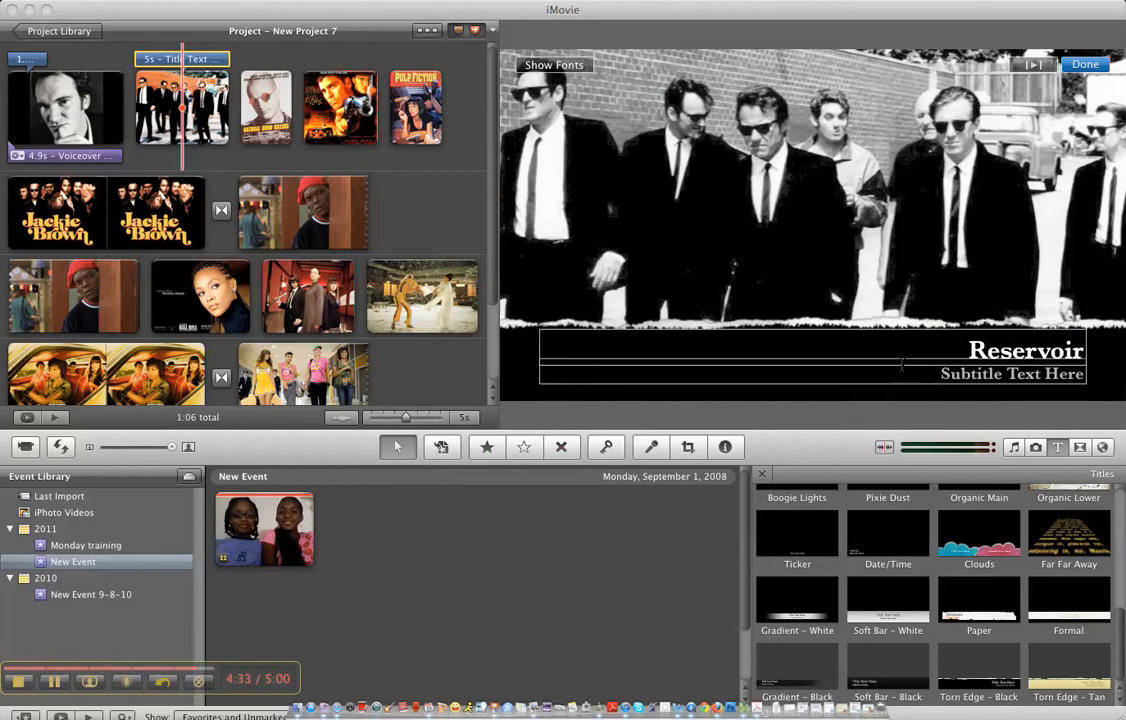
text( Dogs)
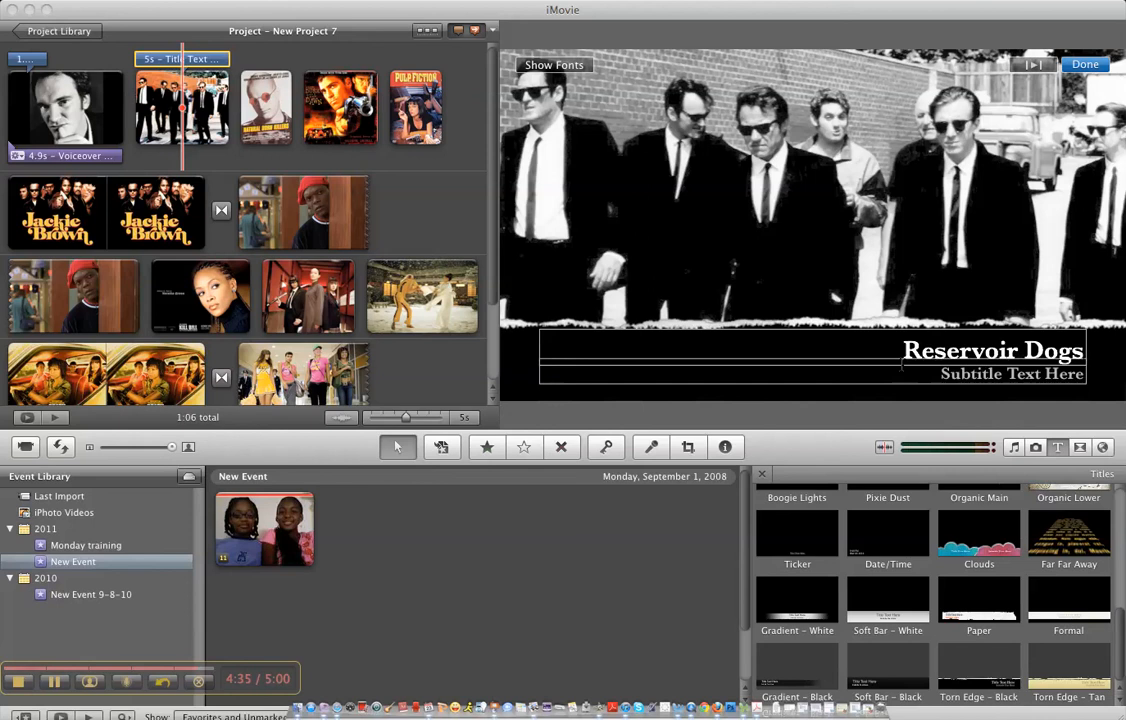
Replace the "Reservoir Dogs" title's placeholder subtitle with "First Major Movie" and finish editing the title
click(942, 376)
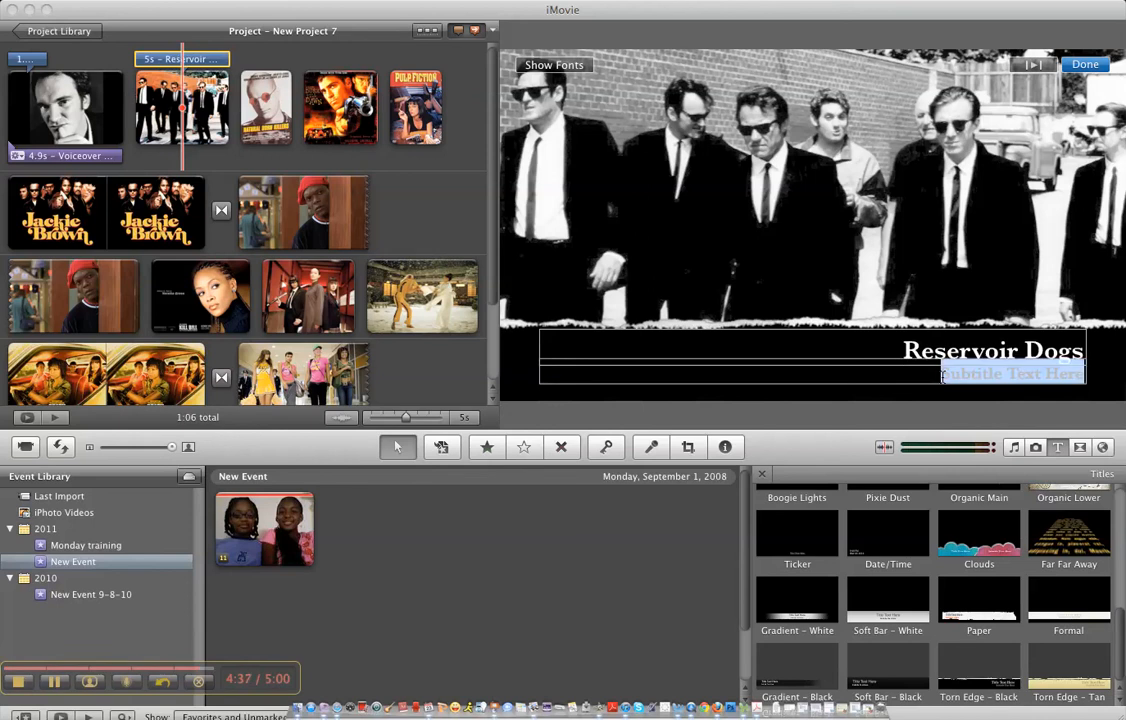
text(Fi)
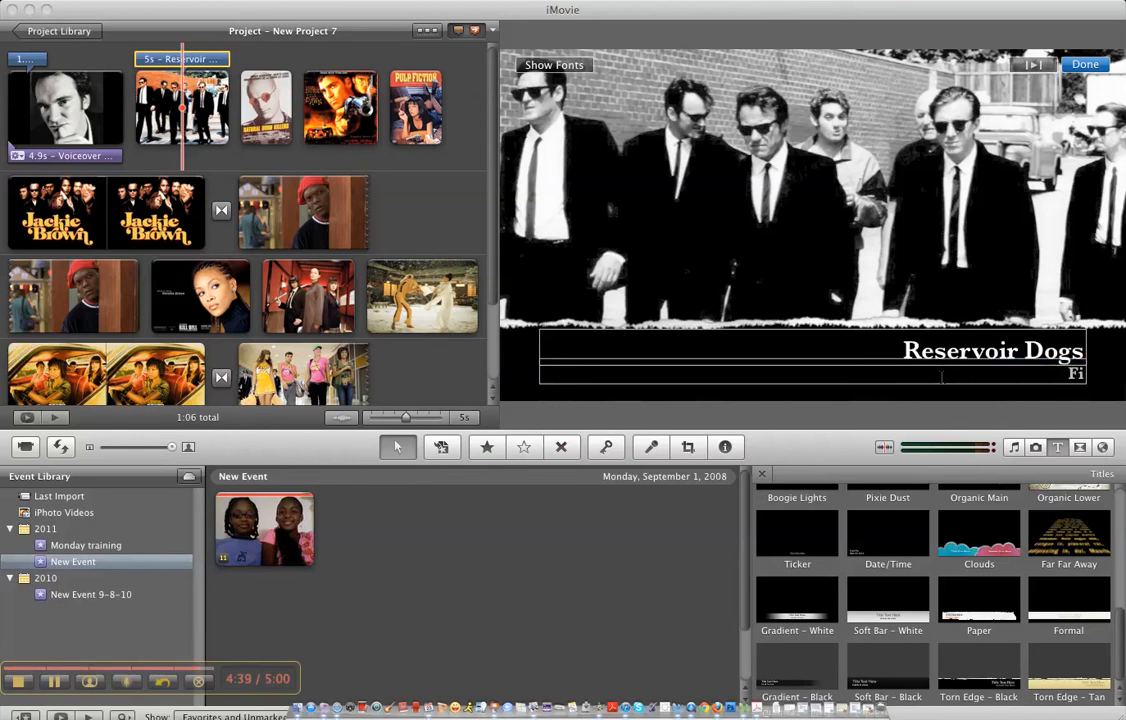
text(rst Ma)
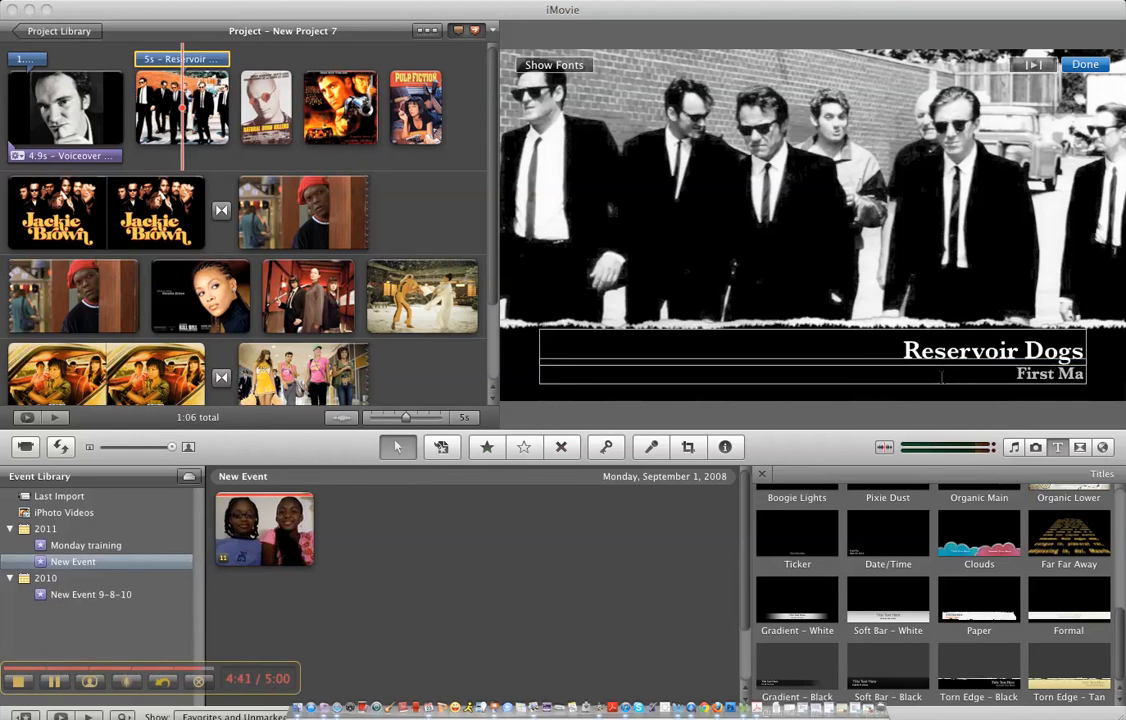
text(jor Movie)
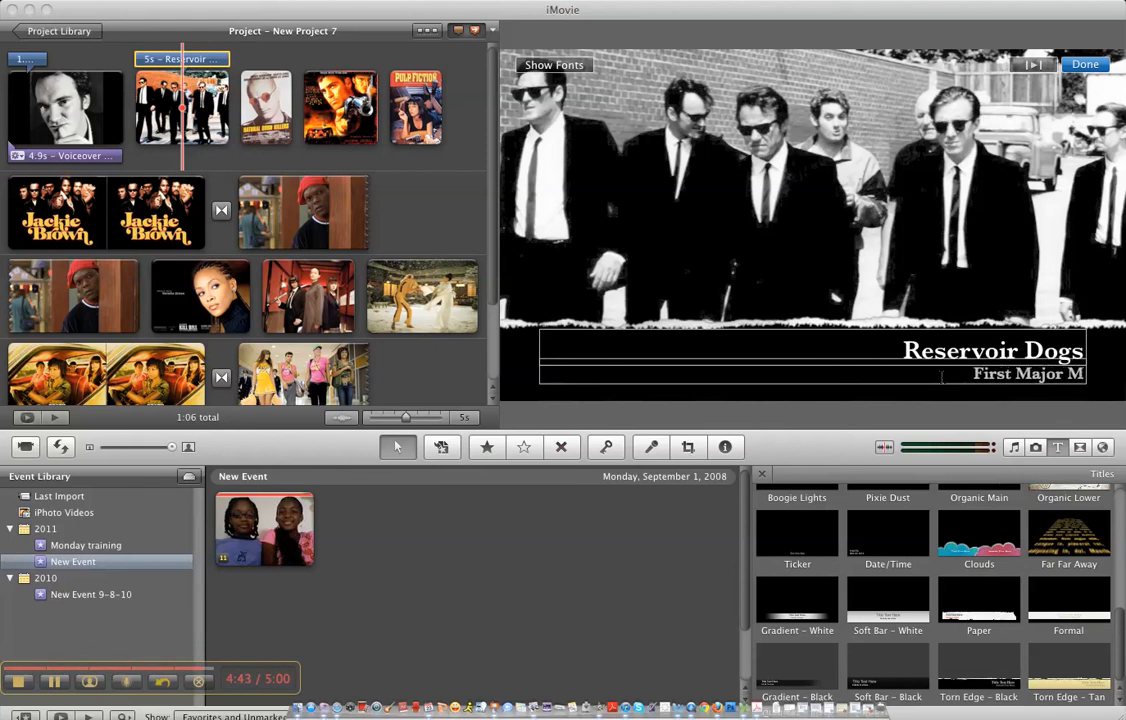
click(868, 288)
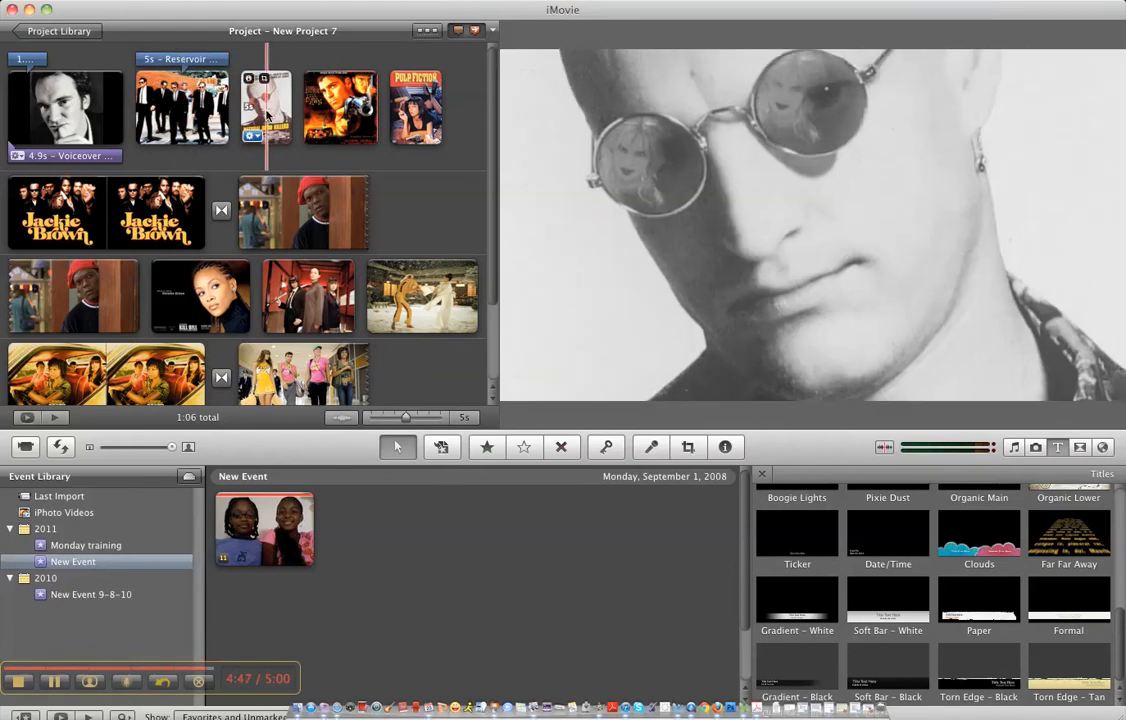
Add a Torn Edge - Black title over the full 5 s of the third still, the Natural Born Killers poster
click(268, 110)
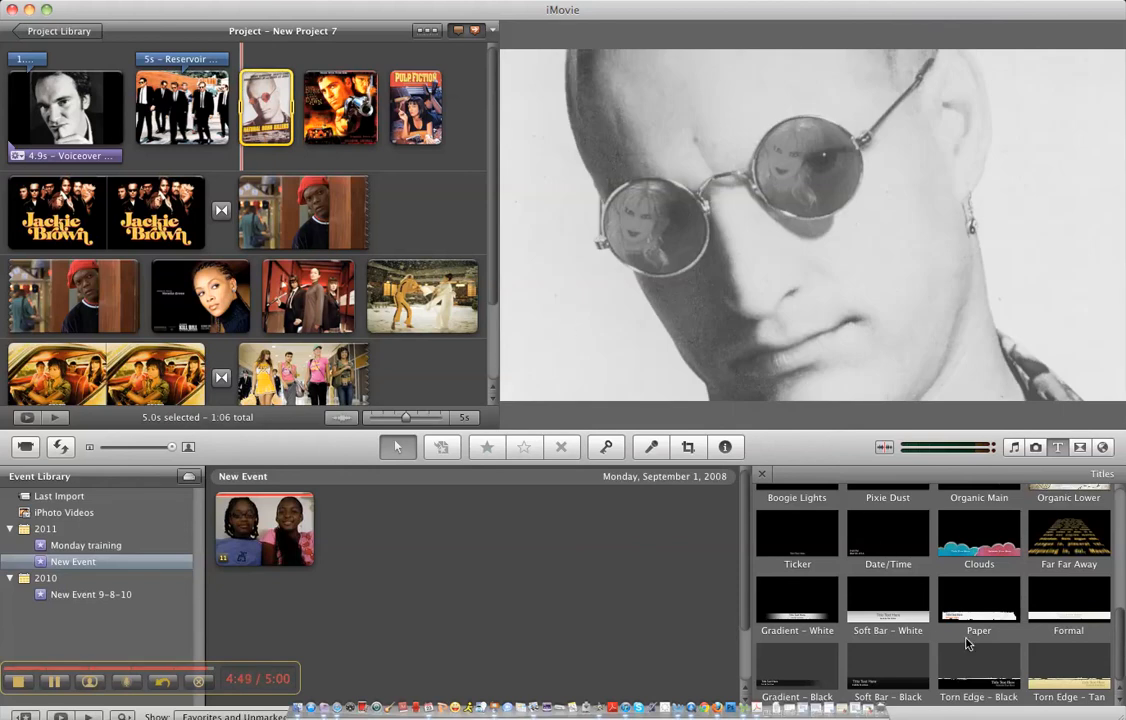
drag(981, 671, 268, 105)
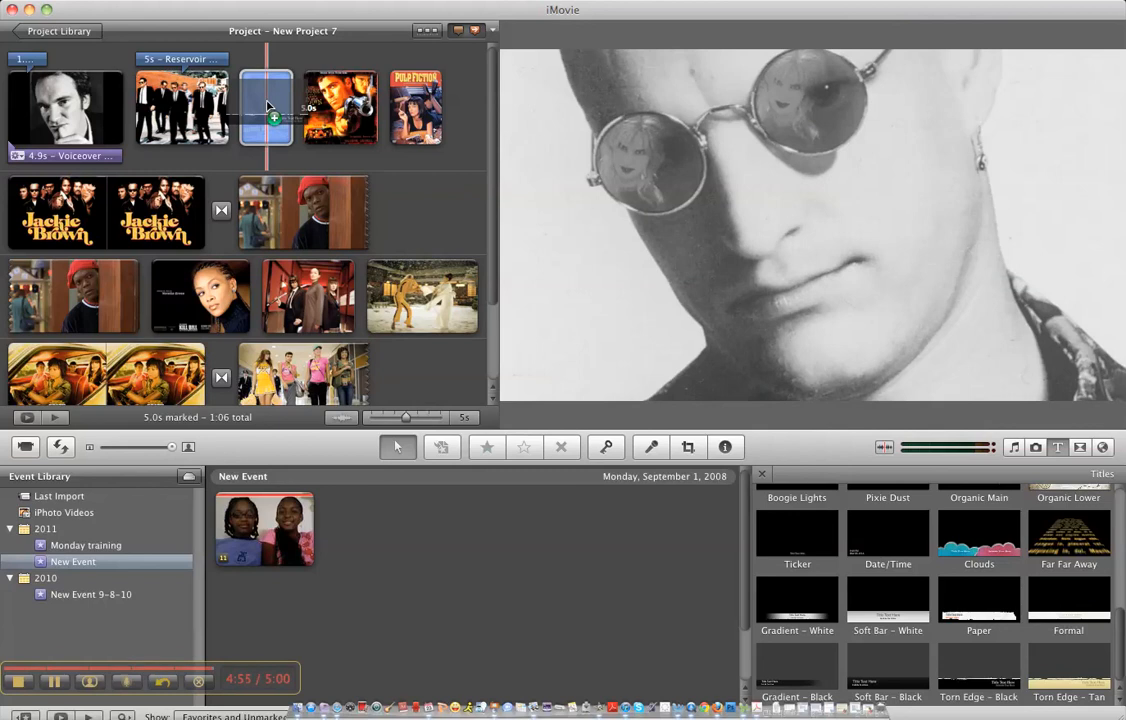
drag(268, 105, 268, 105)
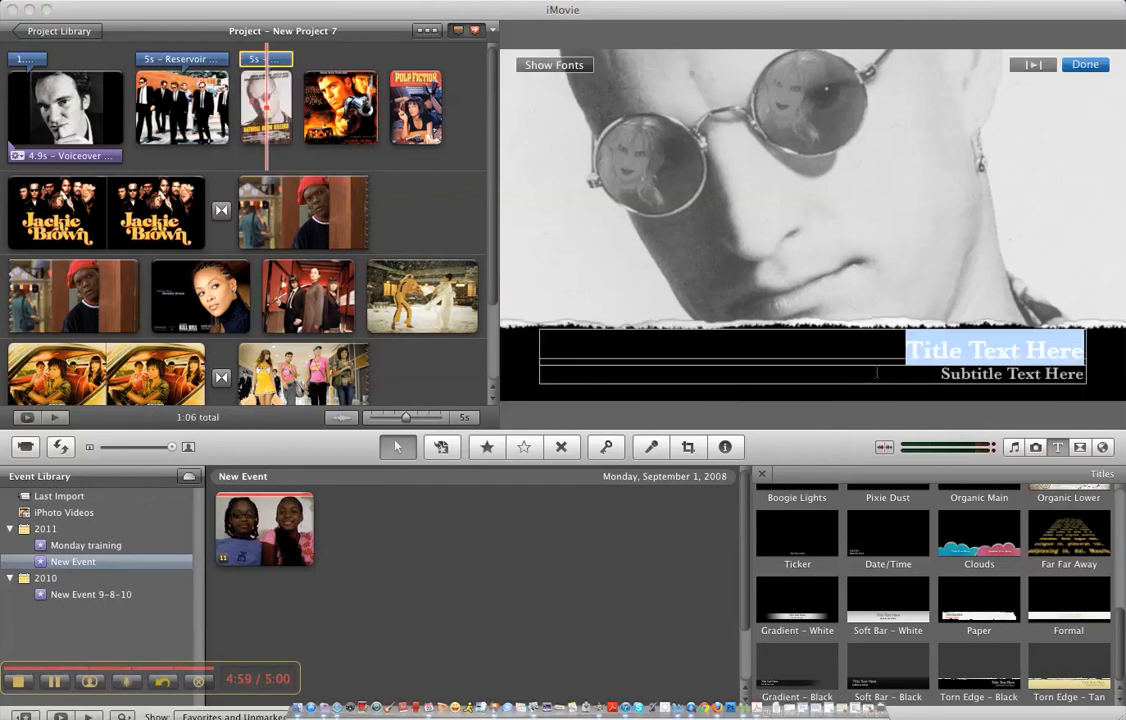